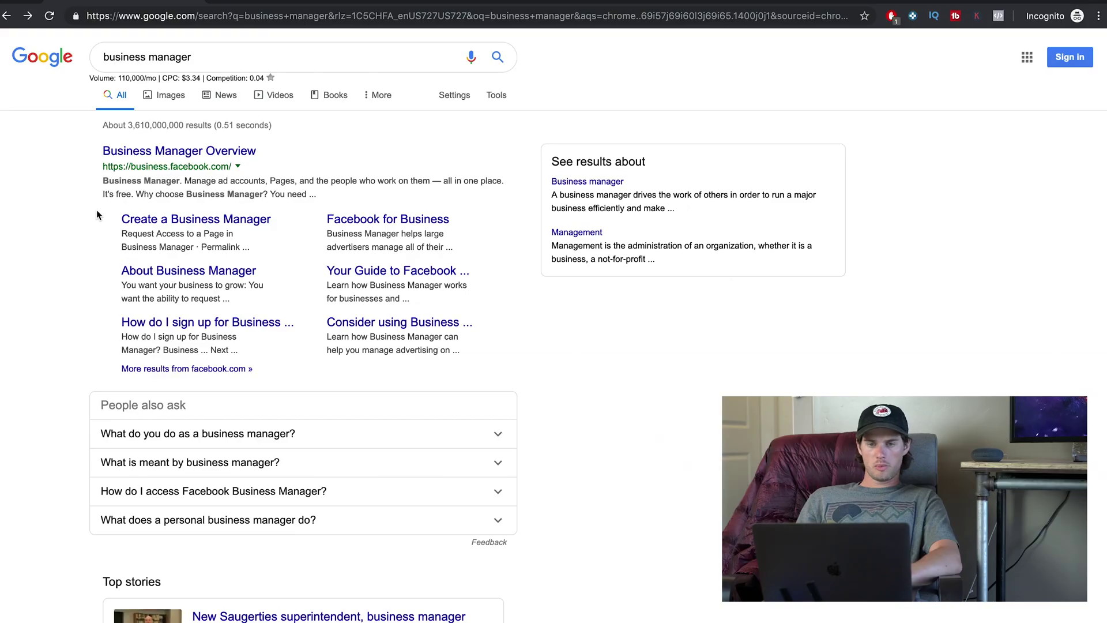
Open the Facebook Business Manager site from the search results and start creating an account.
left_click(159, 153)
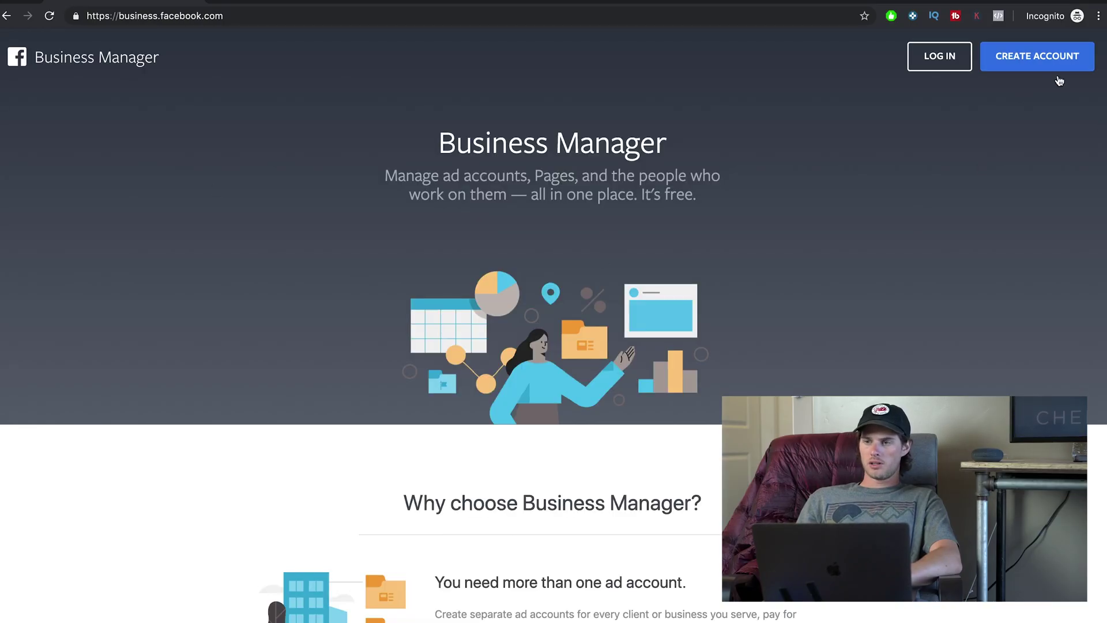
left_click(1029, 58)
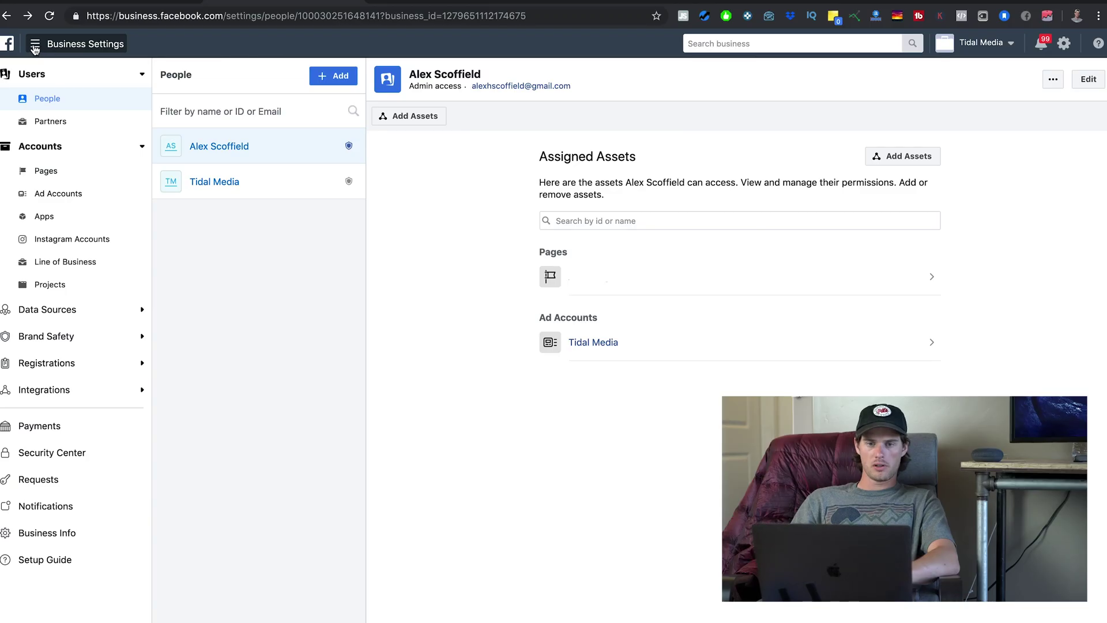
Go from Business Settings to Ads Manager.
left_click(34, 46)
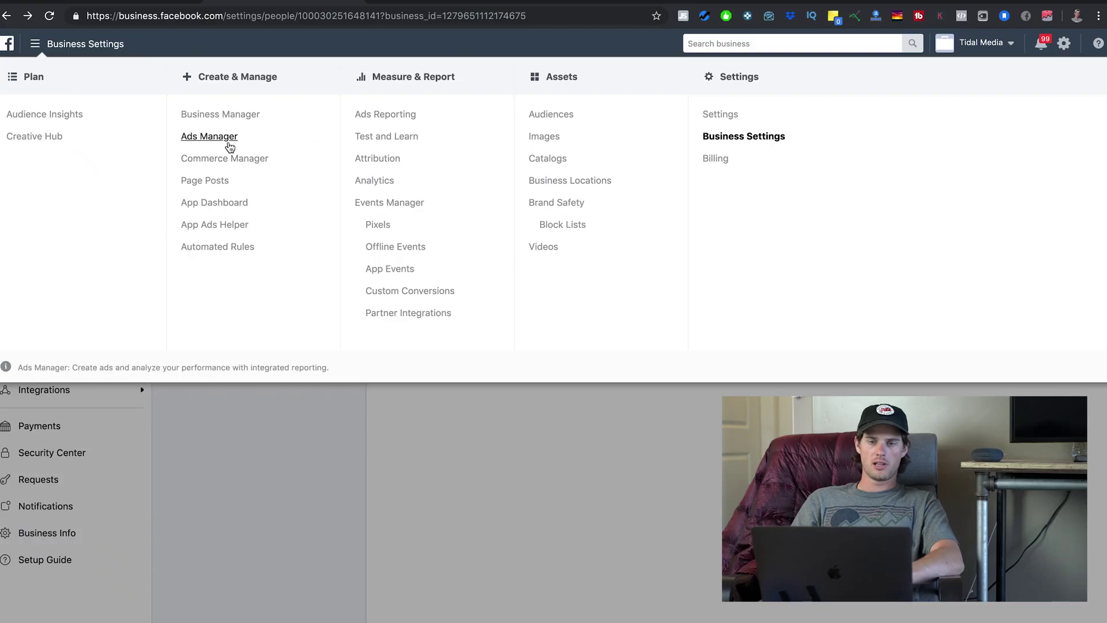
left_click(213, 137)
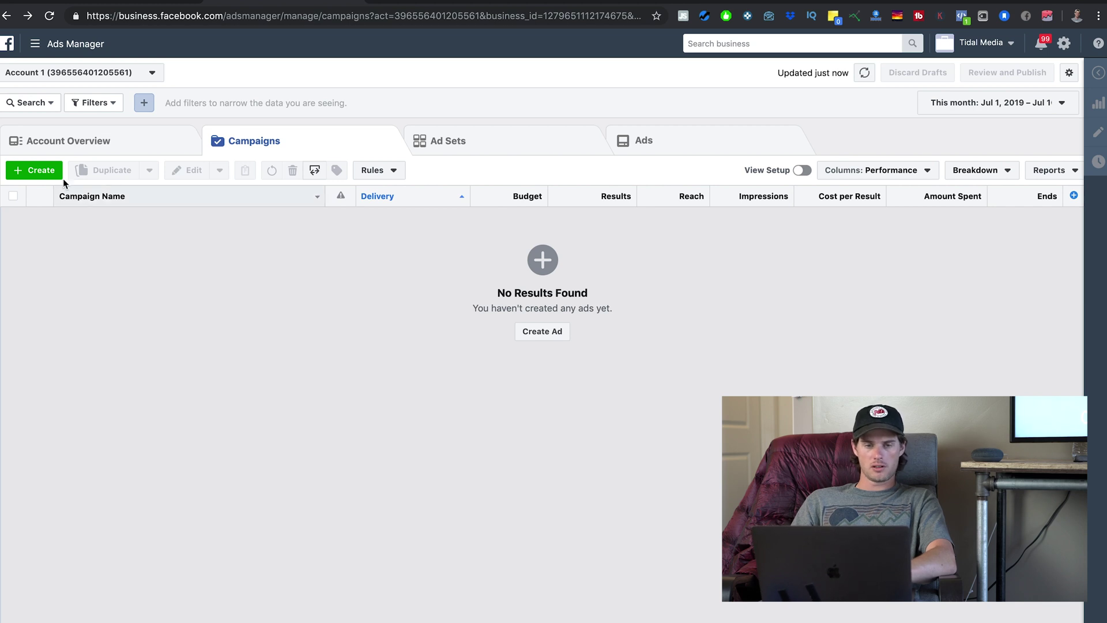
left_click(558, 408)
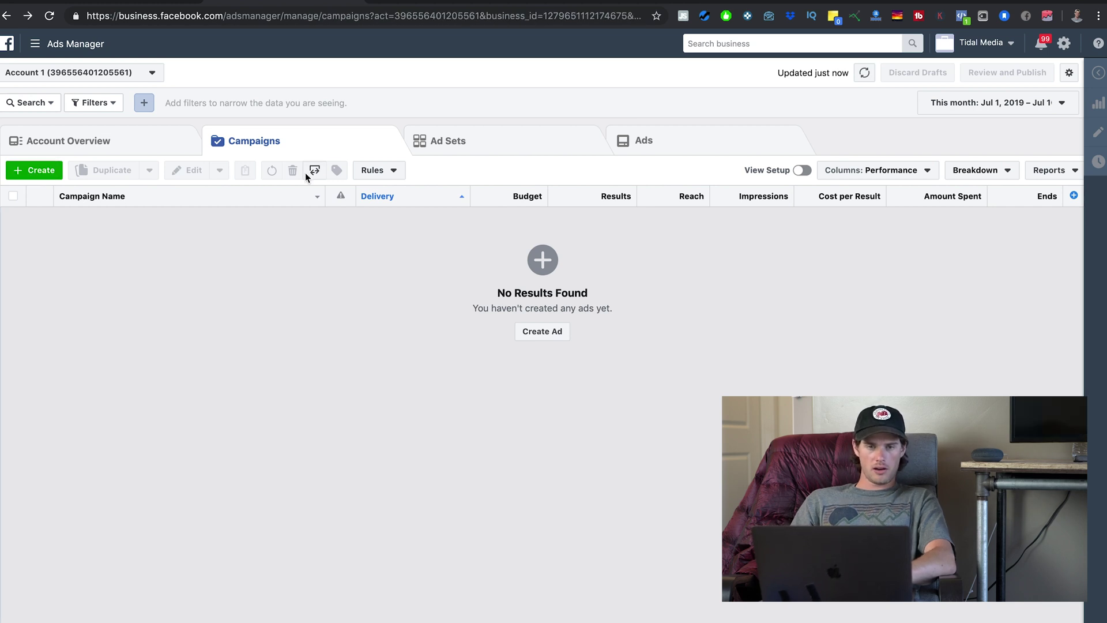
Switch the active ad account in Ads Manager to Tidal Media.
left_click(96, 78)
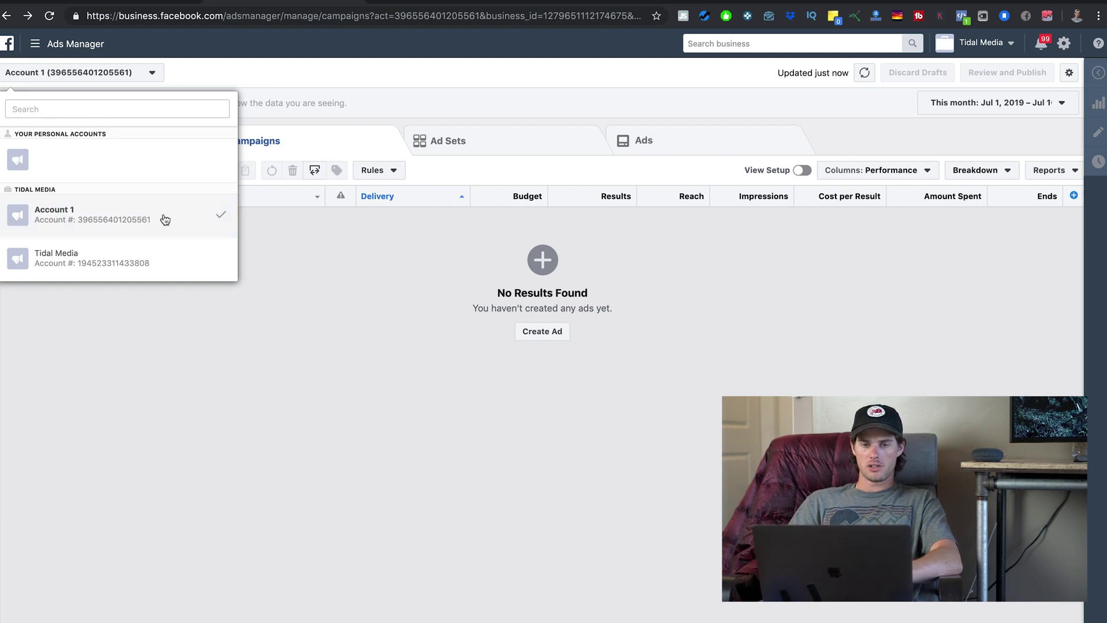
left_click(310, 254)
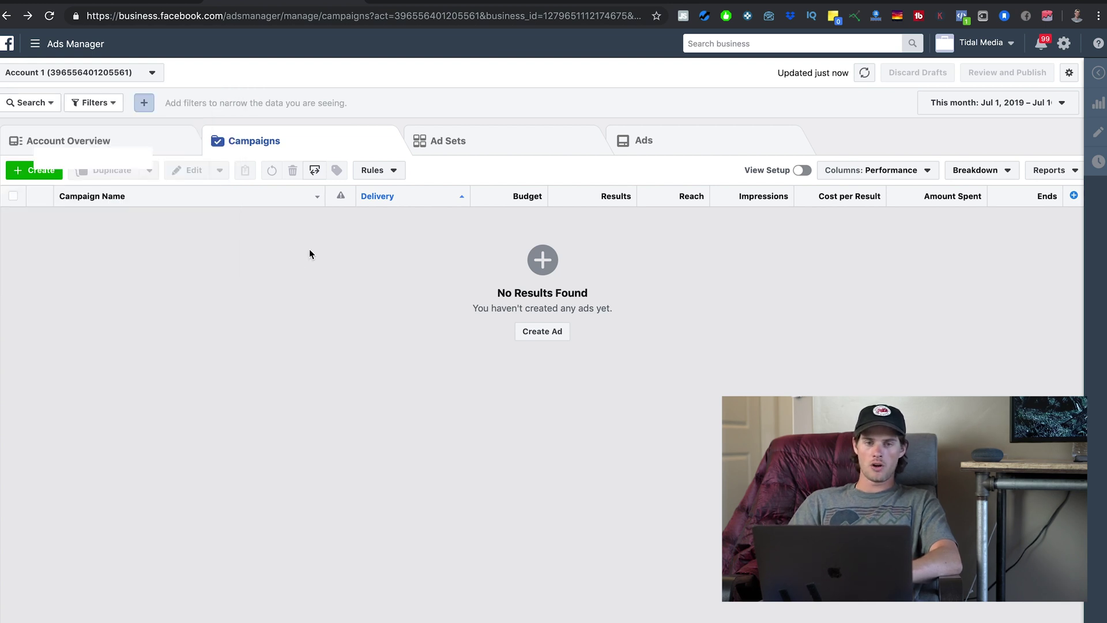
left_click(152, 72)
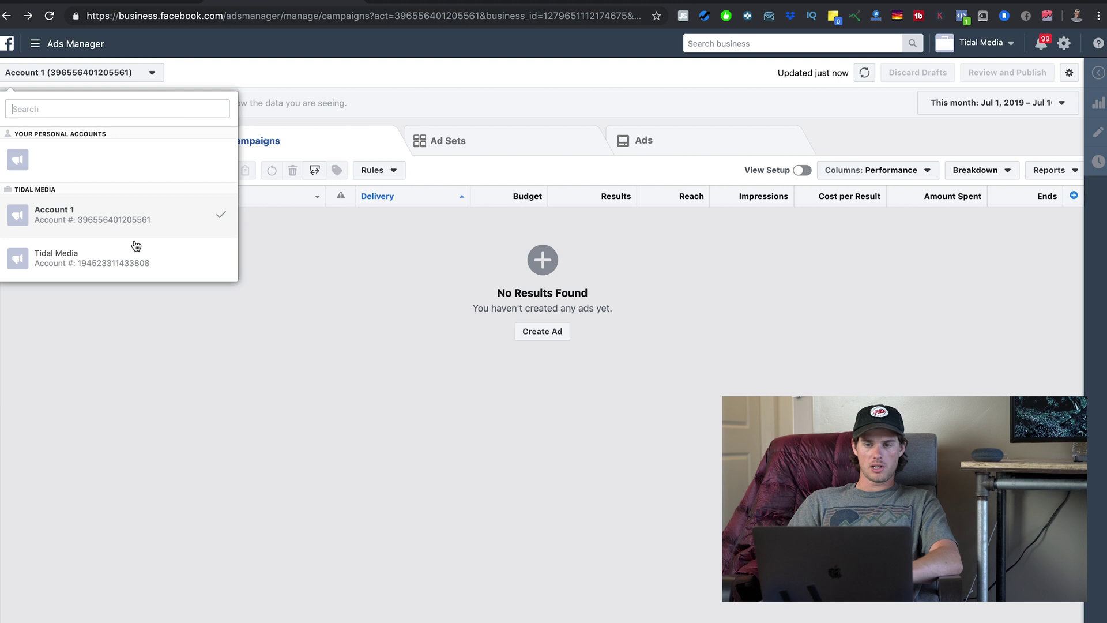
left_click(106, 262)
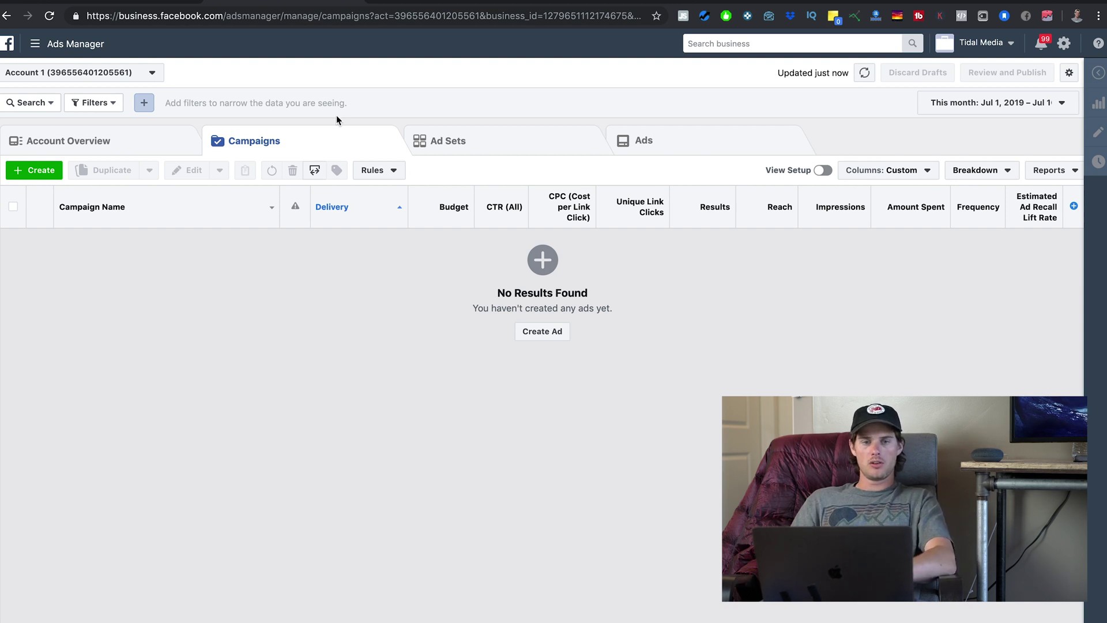
Return to Business Settings and look at the options for adding an ad account, without choosing one.
left_click(30, 46)
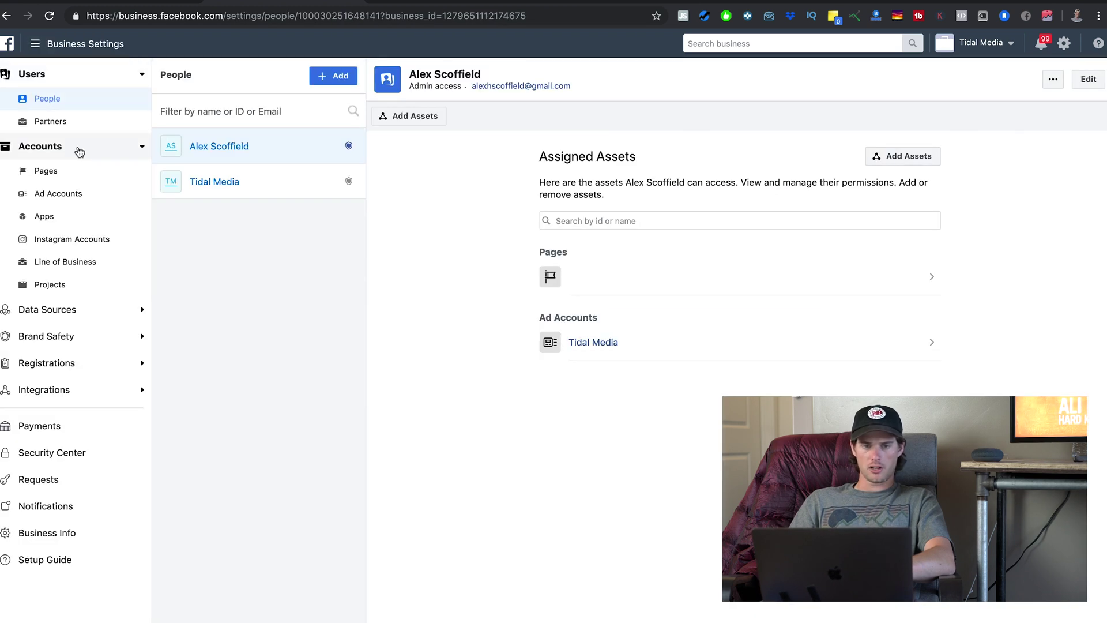
left_click(57, 196)
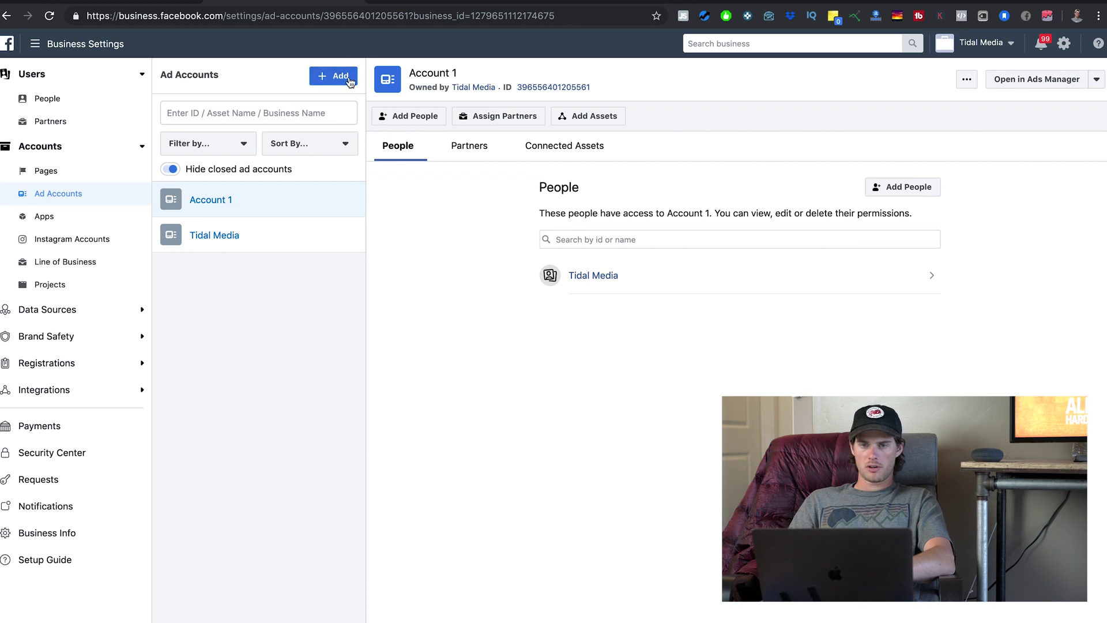
left_click(330, 78)
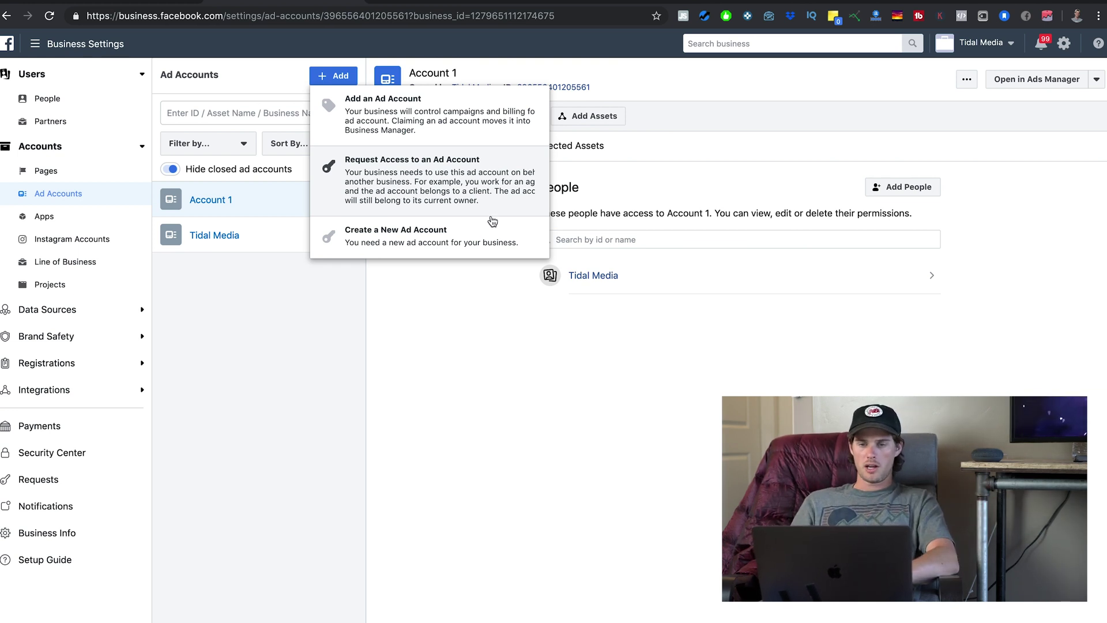
left_click(347, 296)
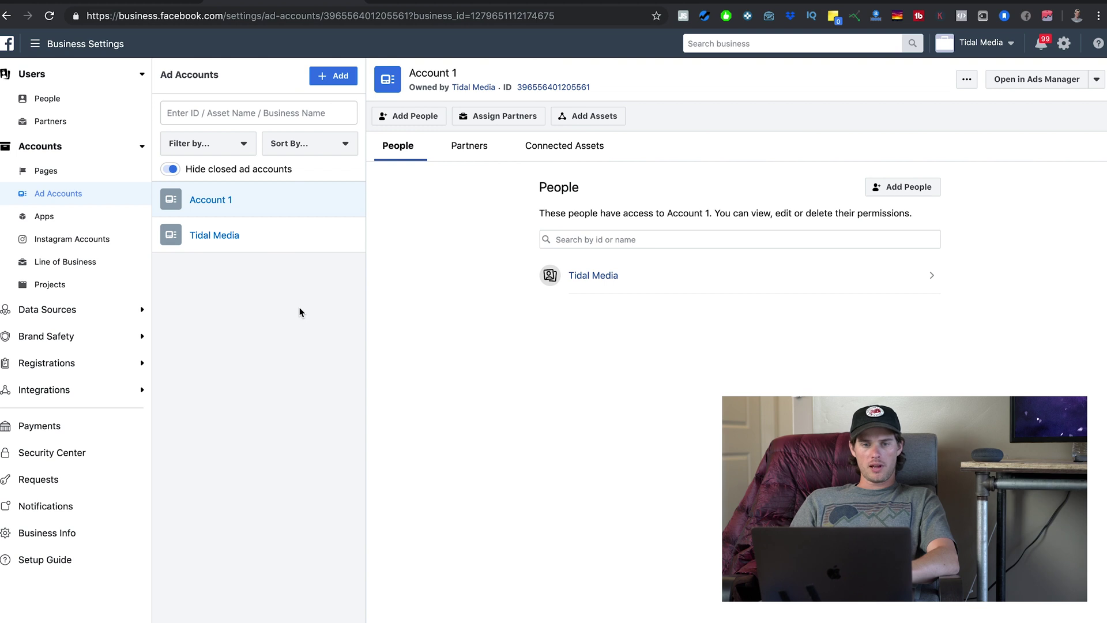
Look at the options for adding a Page to the business, and view the Apps section.
left_click(48, 171)
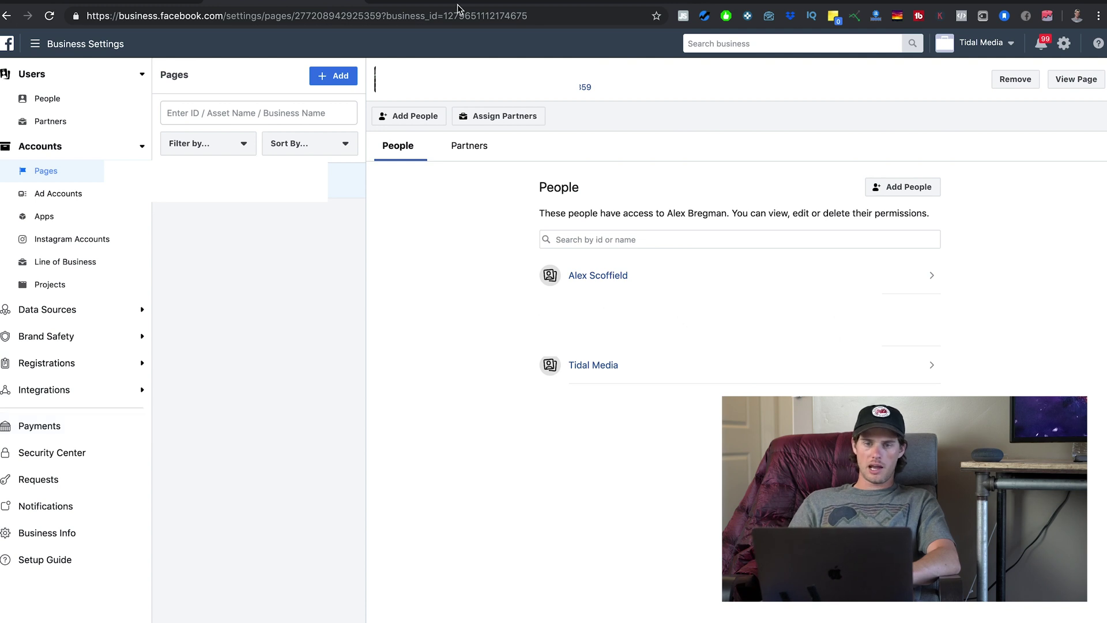
left_click(339, 81)
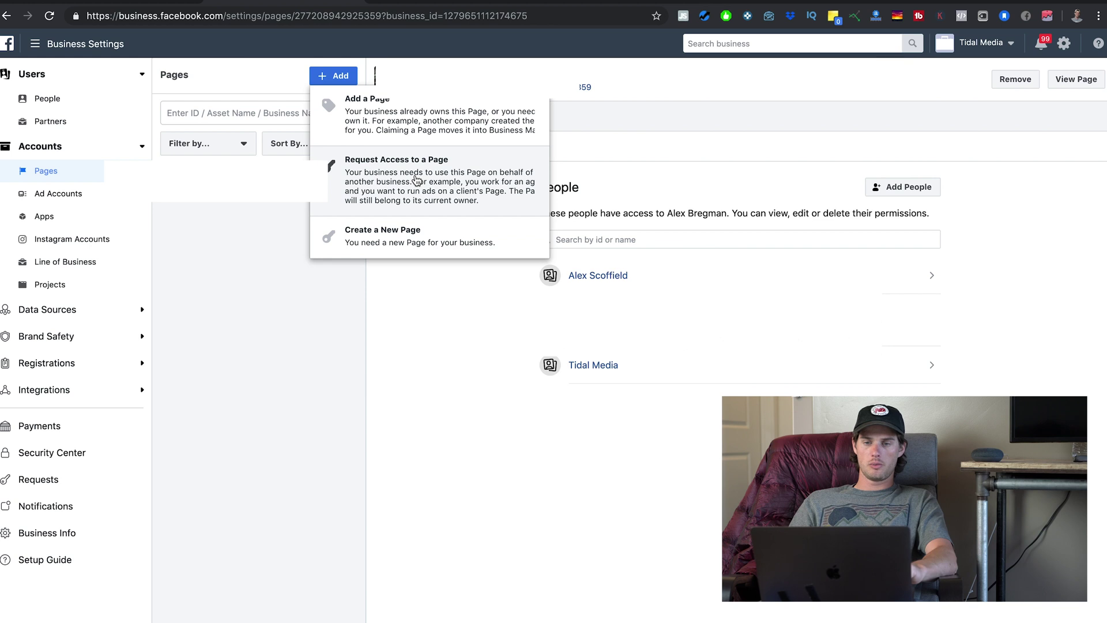
left_click(45, 216)
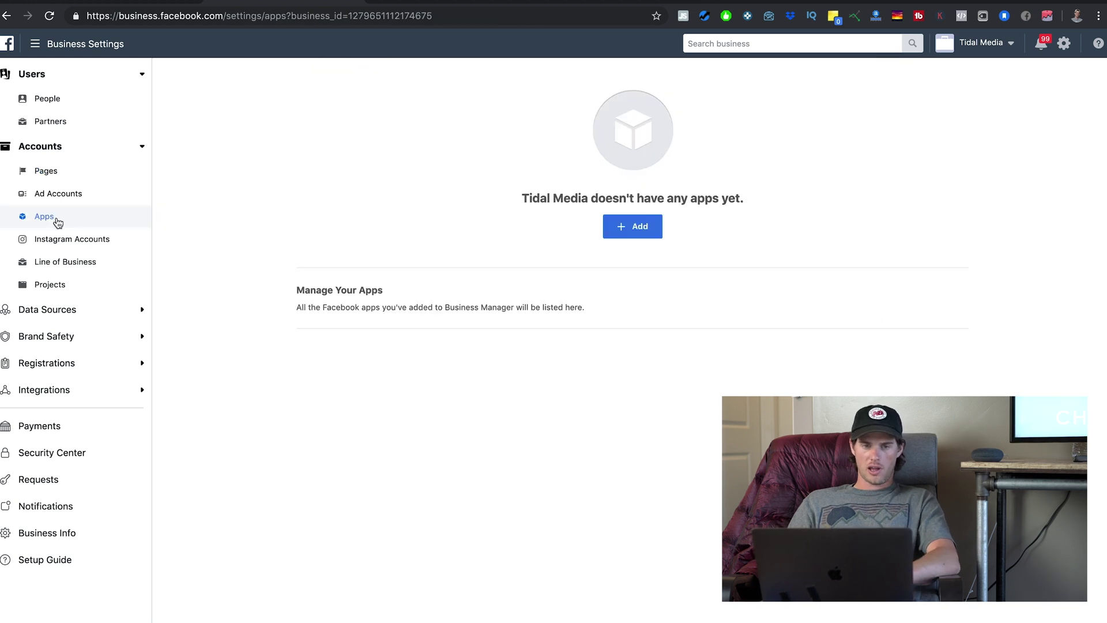
View the form for adding an Instagram account to the business, and close it without logging in.
left_click(58, 240)
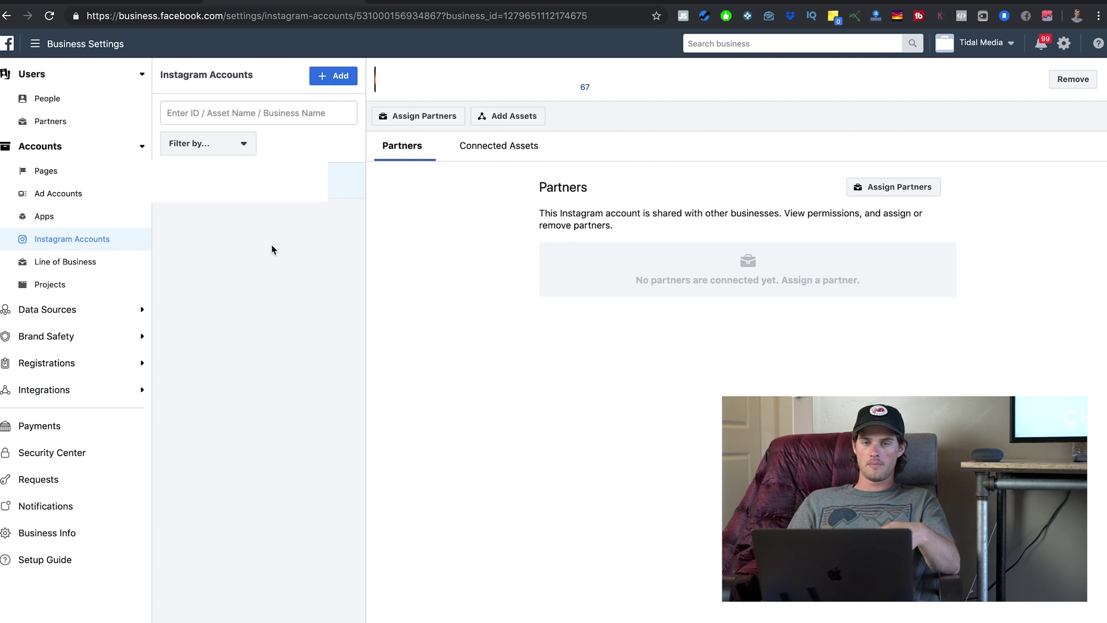
left_click(333, 75)
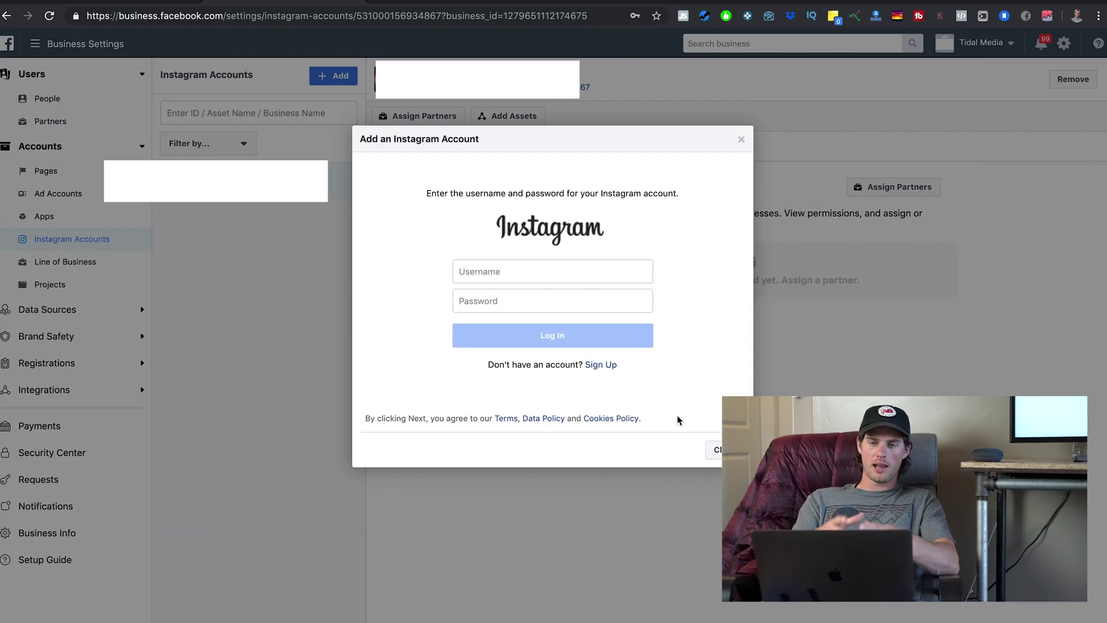
left_click(714, 449)
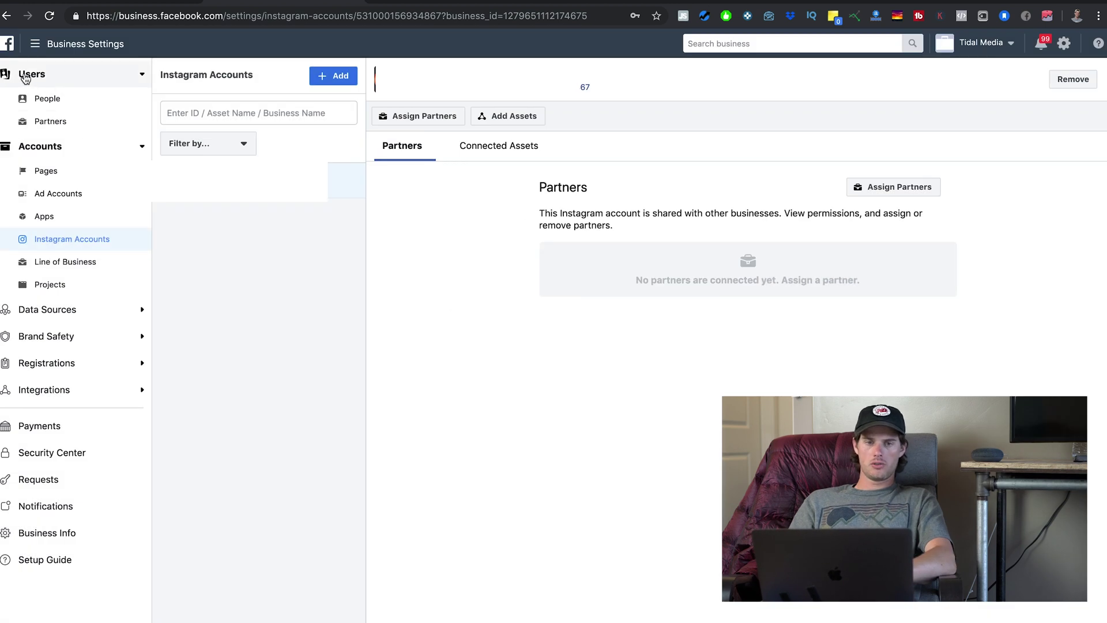
View the form for inviting people to the business, dismiss it and open the Payments section.
left_click(48, 98)
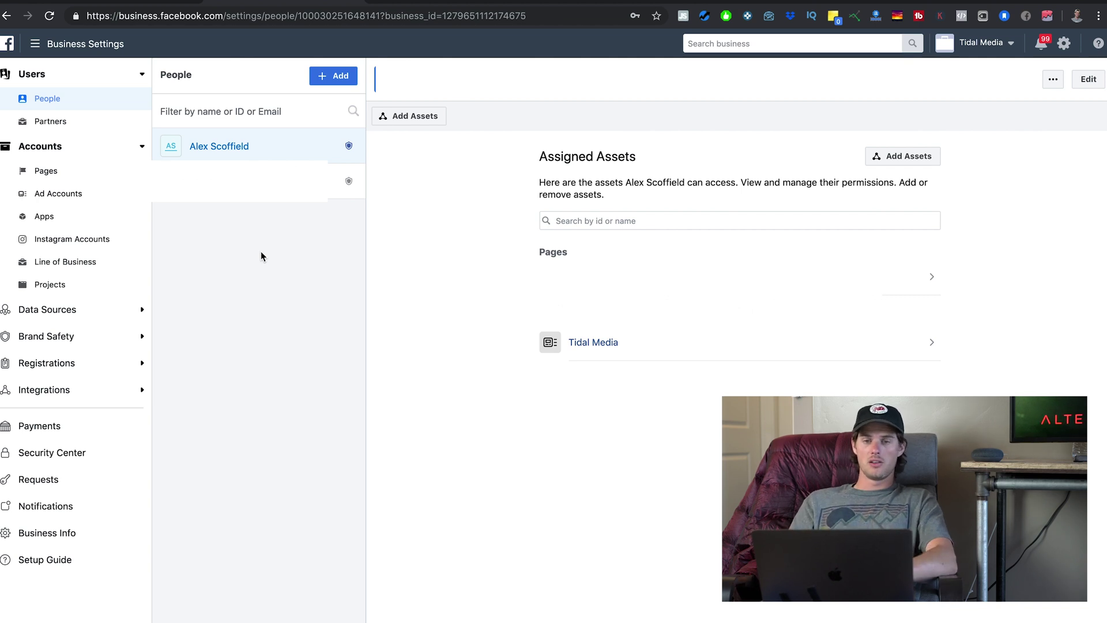
left_click(333, 80)
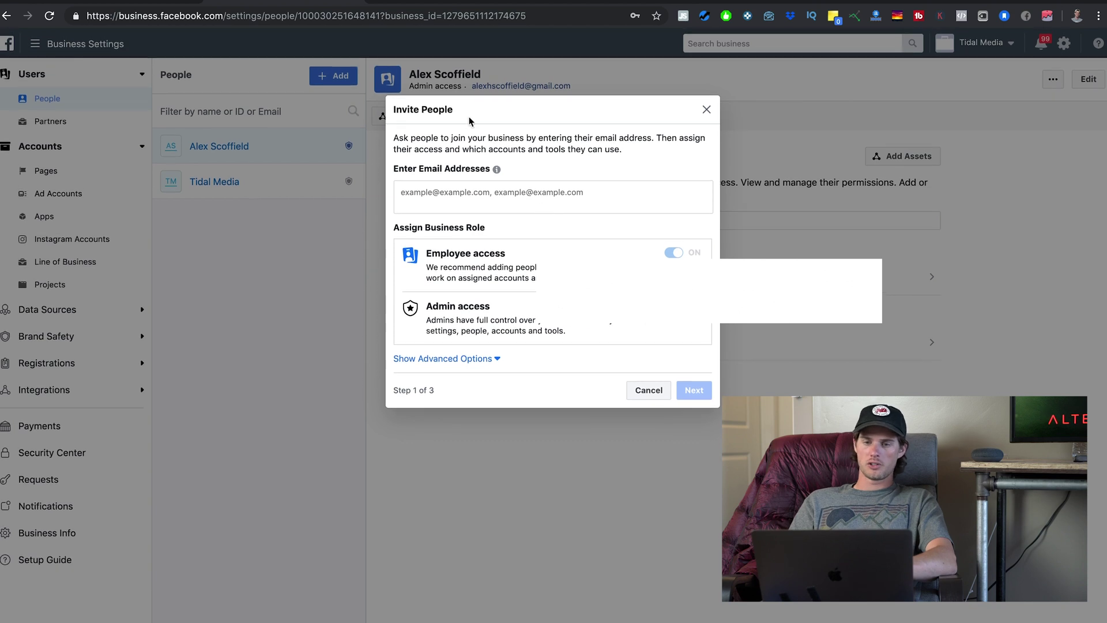
left_click(707, 109)
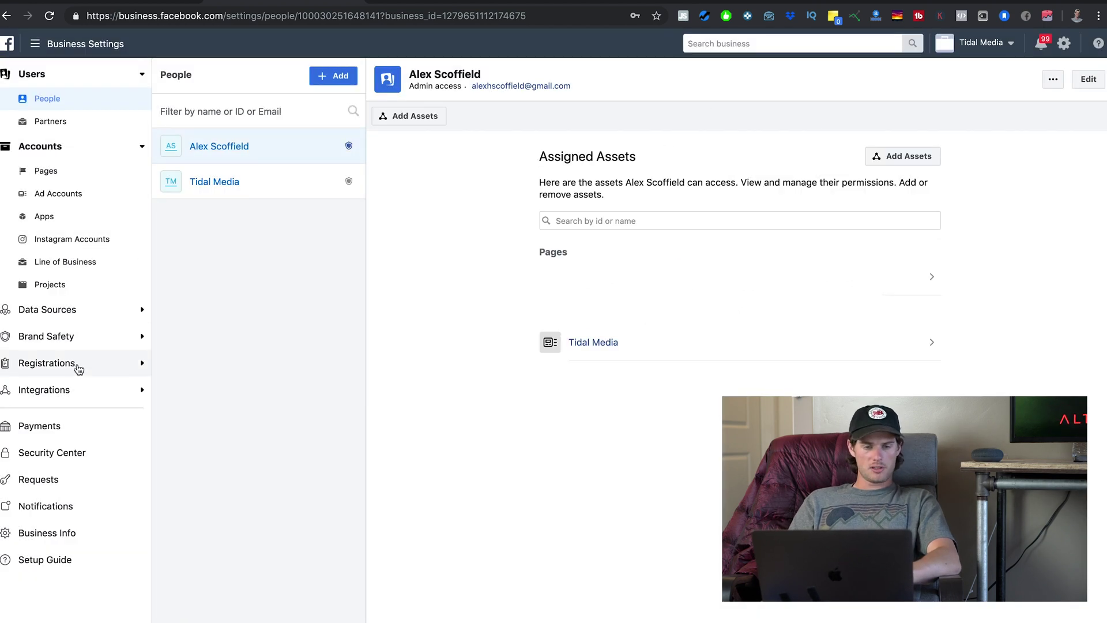
left_click(54, 430)
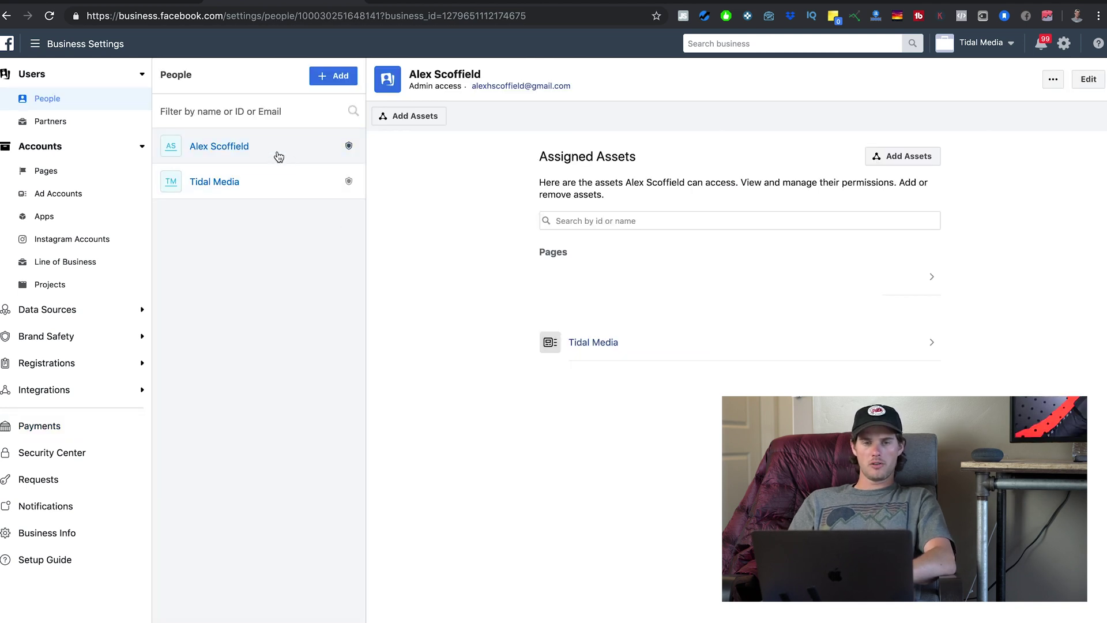
Go to the Audience Insights tool from Business Settings.
left_click(39, 45)
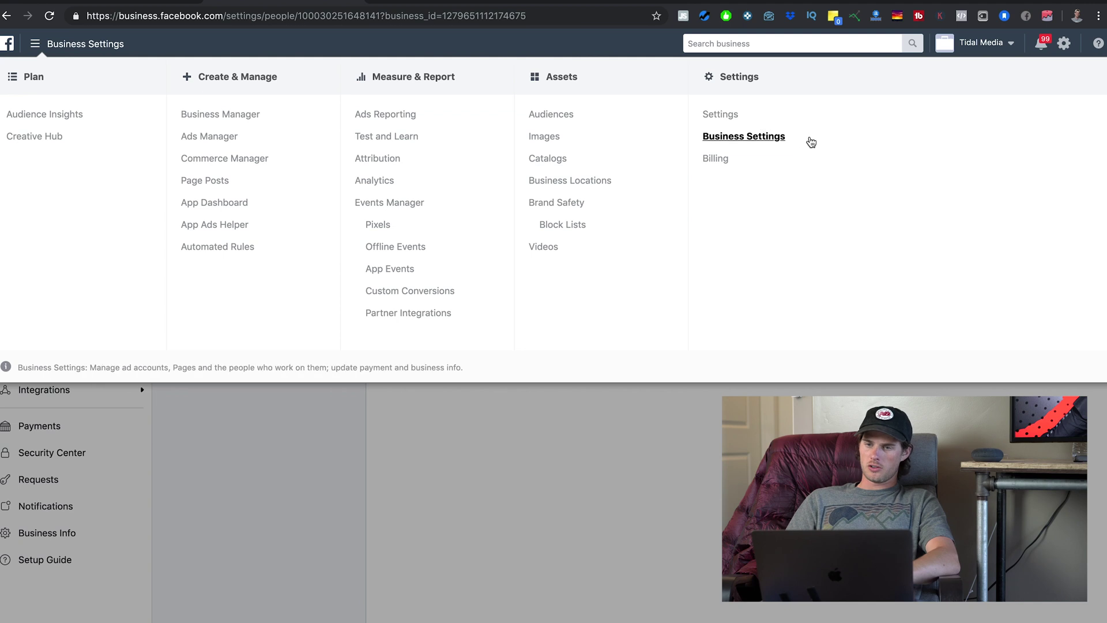
left_click(719, 161)
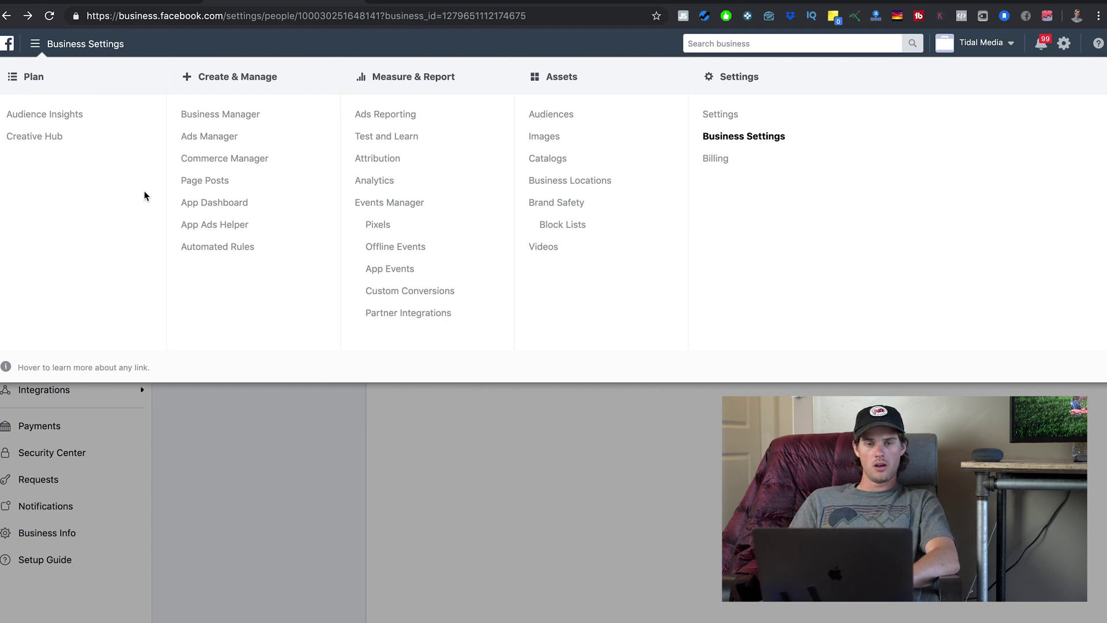
left_click(43, 119)
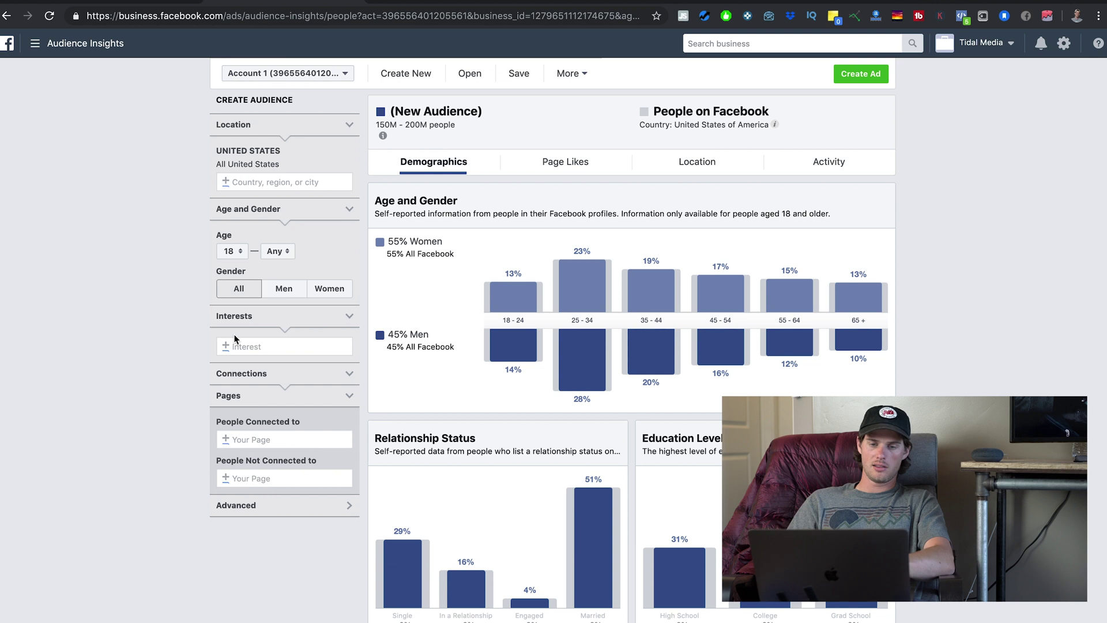
Add Candy bar as an interest for the new audience and examine that audience's Page Likes.
left_click(284, 346)
type("candy bar")
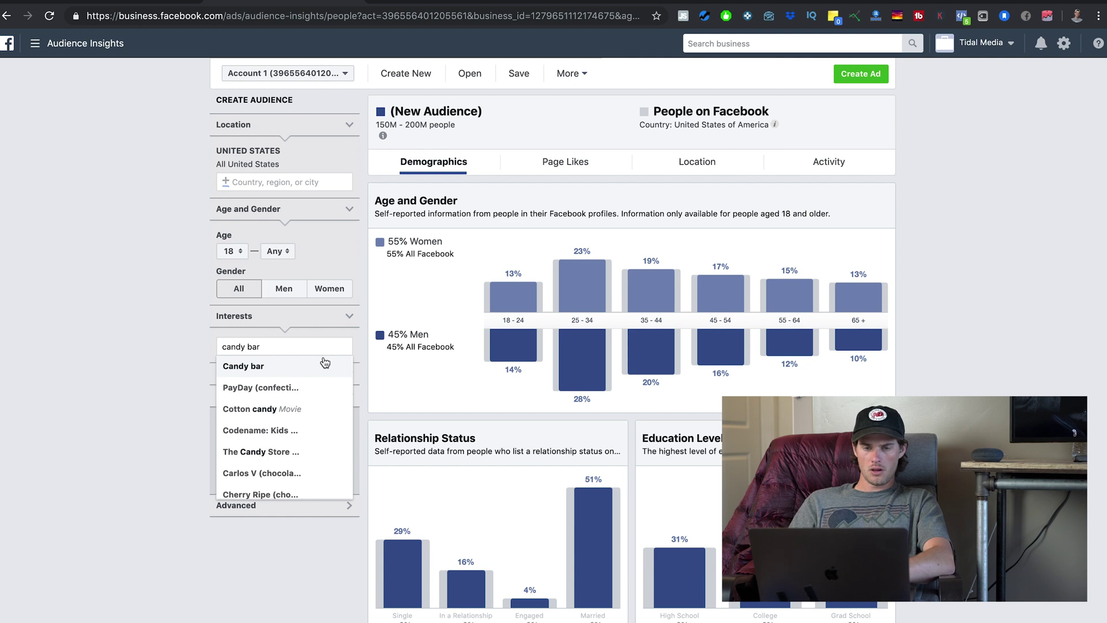
left_click(265, 371)
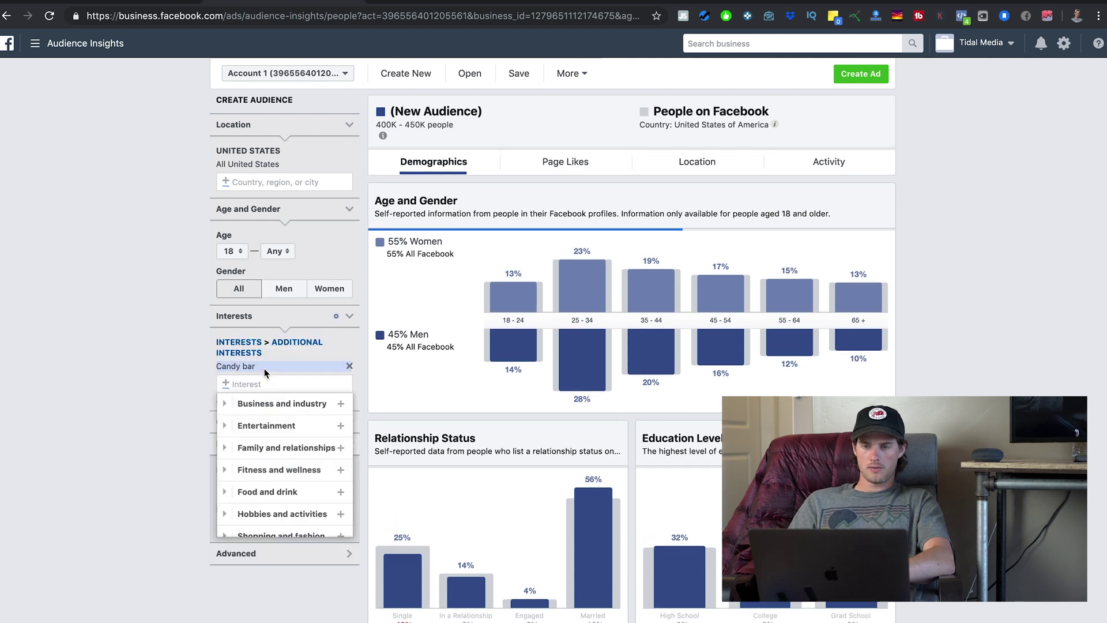
left_click(567, 165)
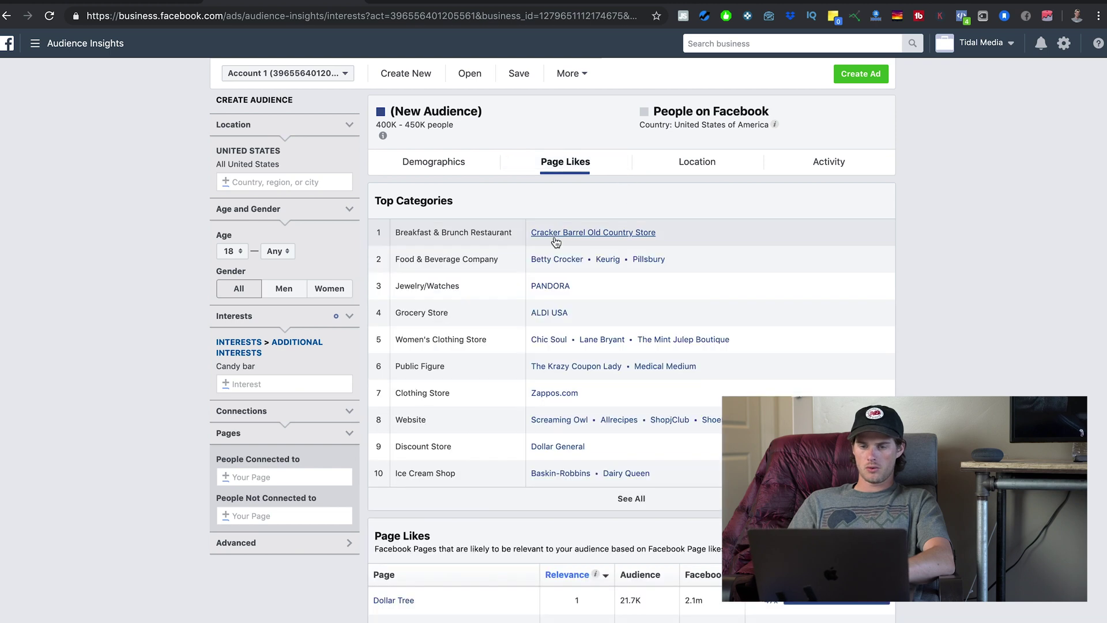
scroll(556, 242, "down", 5)
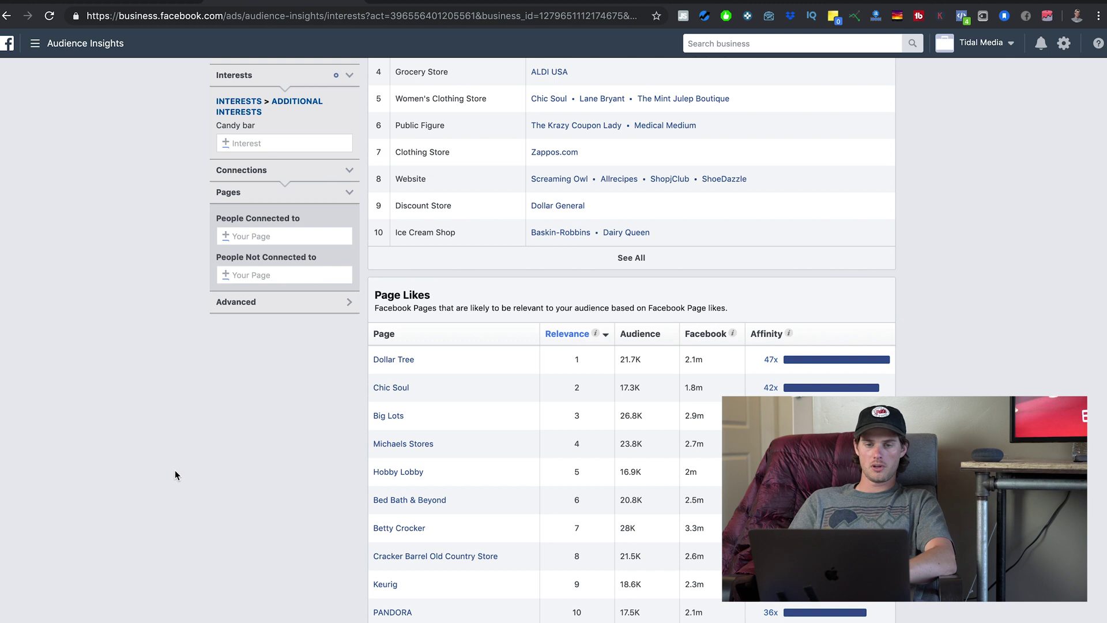
scroll(176, 464, "up", 3)
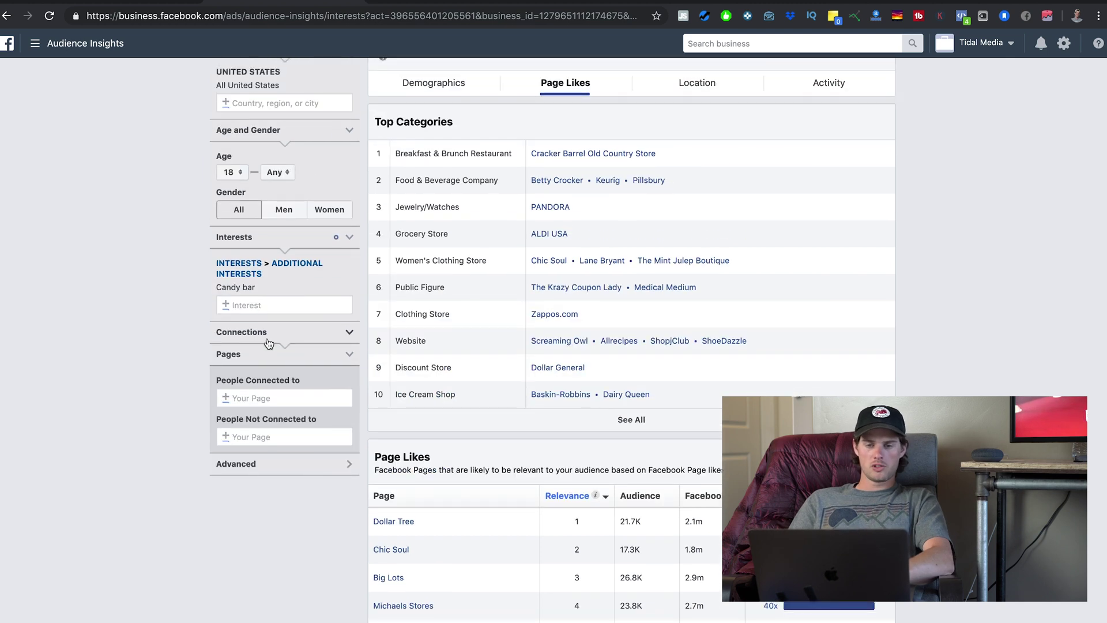
Replace the Candy bar interest with Snickers and examine the audience's top categories and Page Likes.
left_click(349, 288)
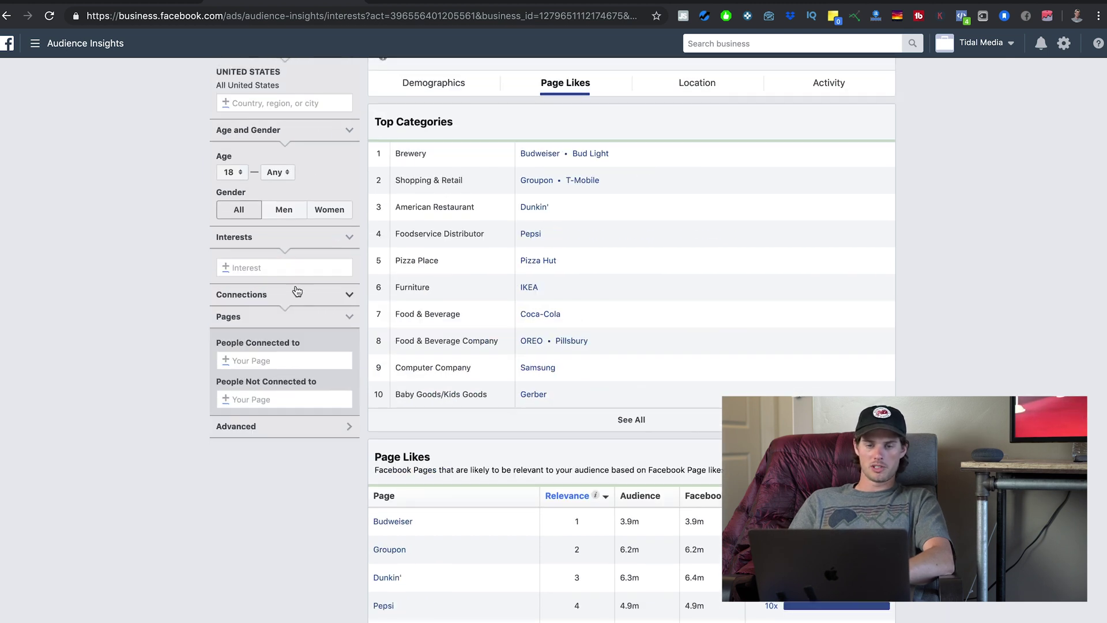
left_click(258, 268)
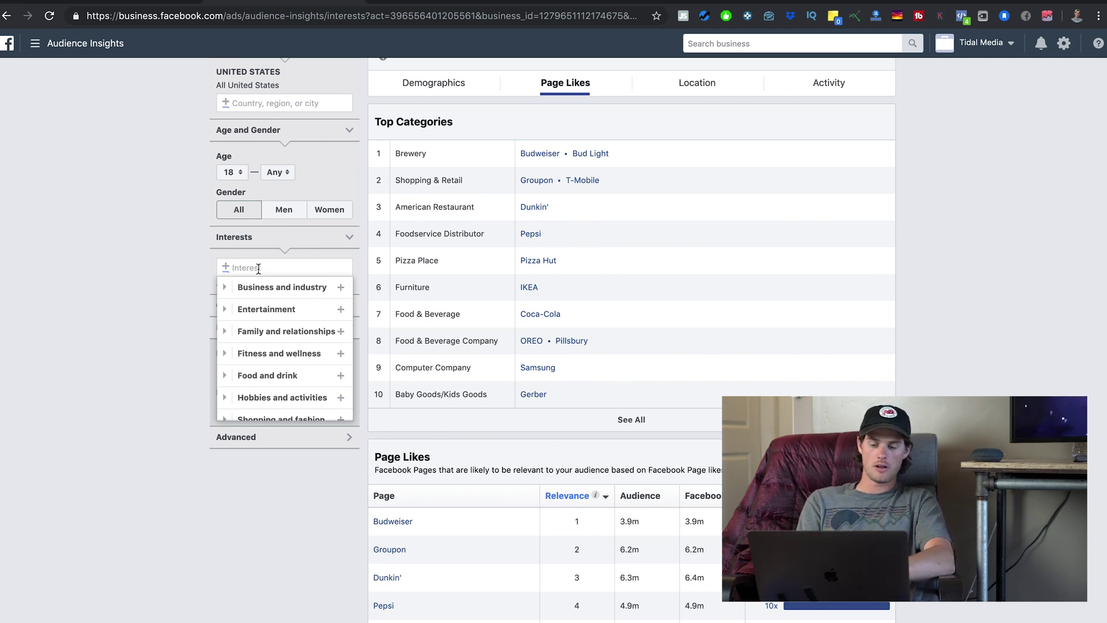
type("snicker")
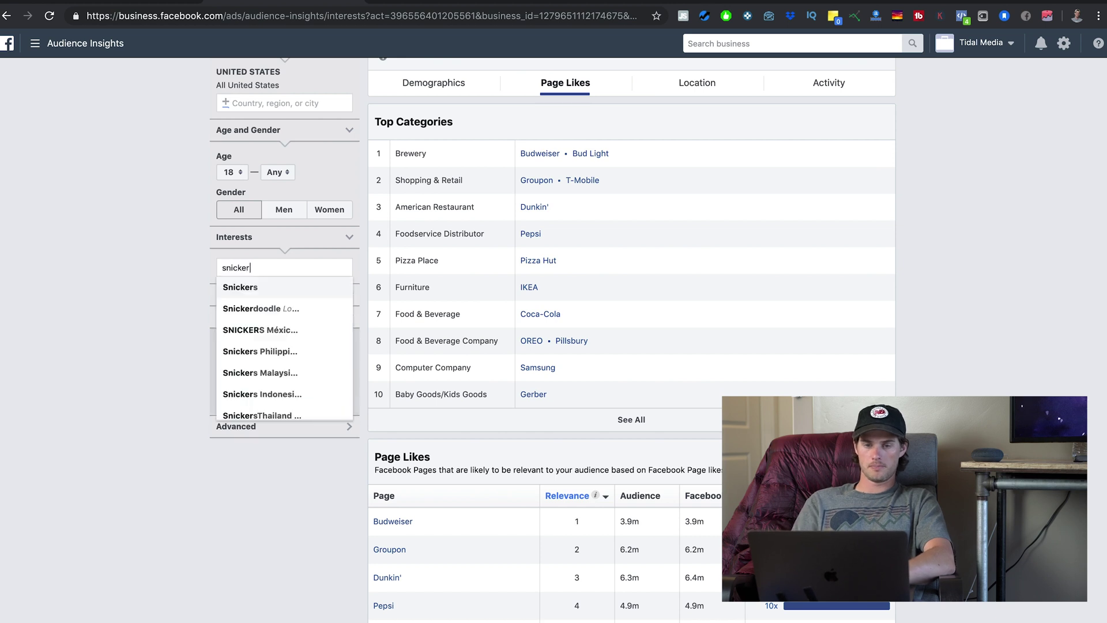
left_click(242, 289)
scroll(401, 393, "down", 3)
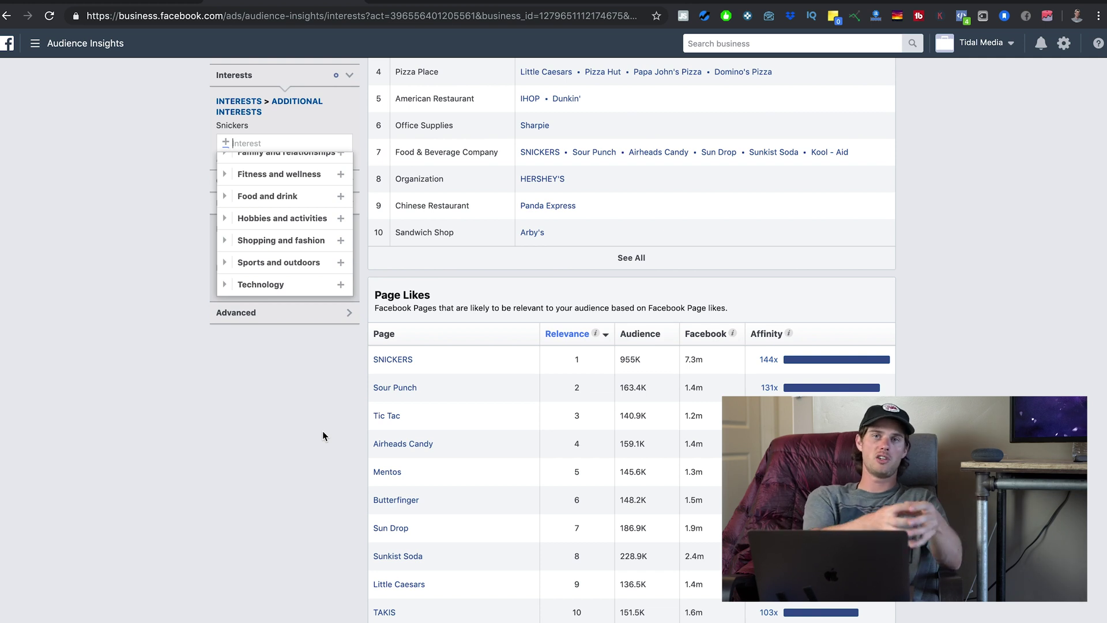
Dismiss the interest suggestions in Audience Insights and open the Pixels page of Events Manager.
scroll(323, 431, "down", 1)
scroll(426, 386, "up", 1)
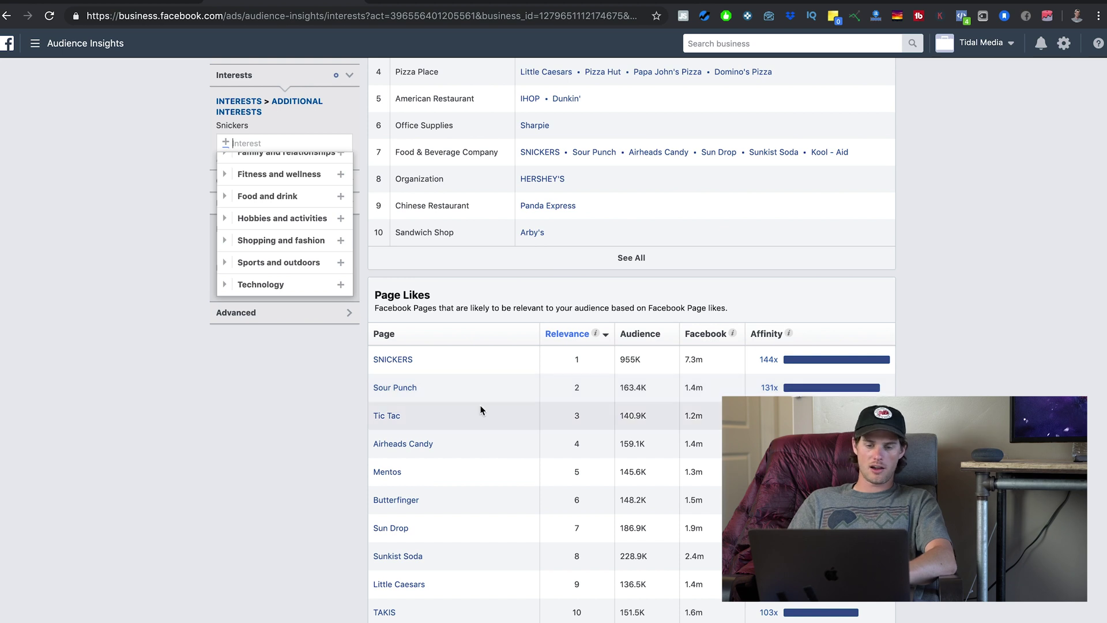
left_click(280, 483)
scroll(166, 388, "up", 5)
scroll(166, 388, "down", 1)
scroll(177, 383, "up", 1)
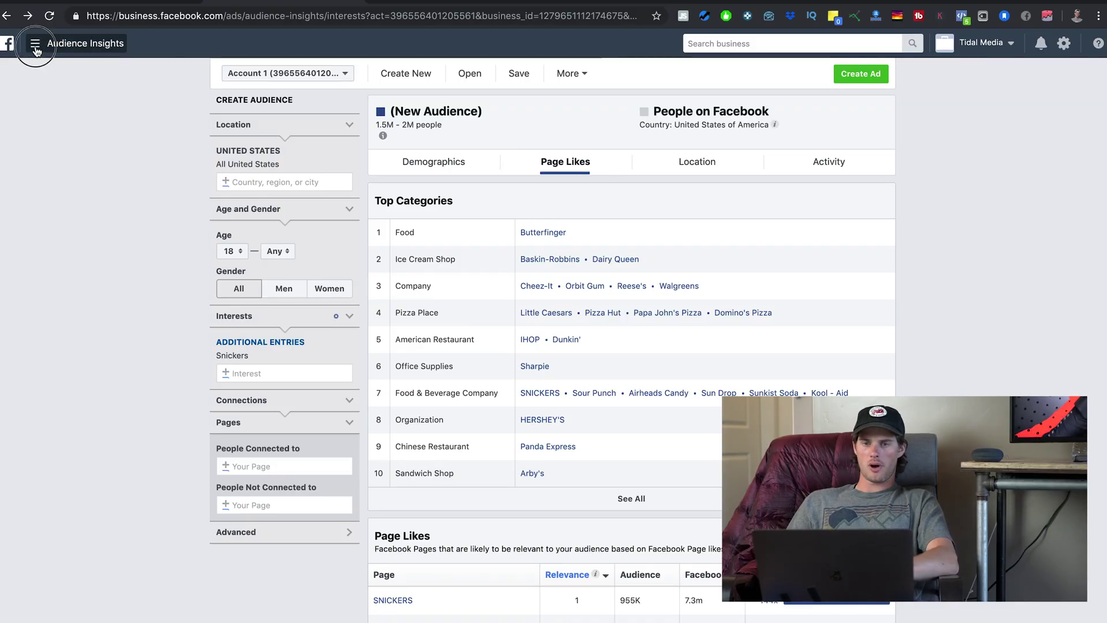
left_click(34, 45)
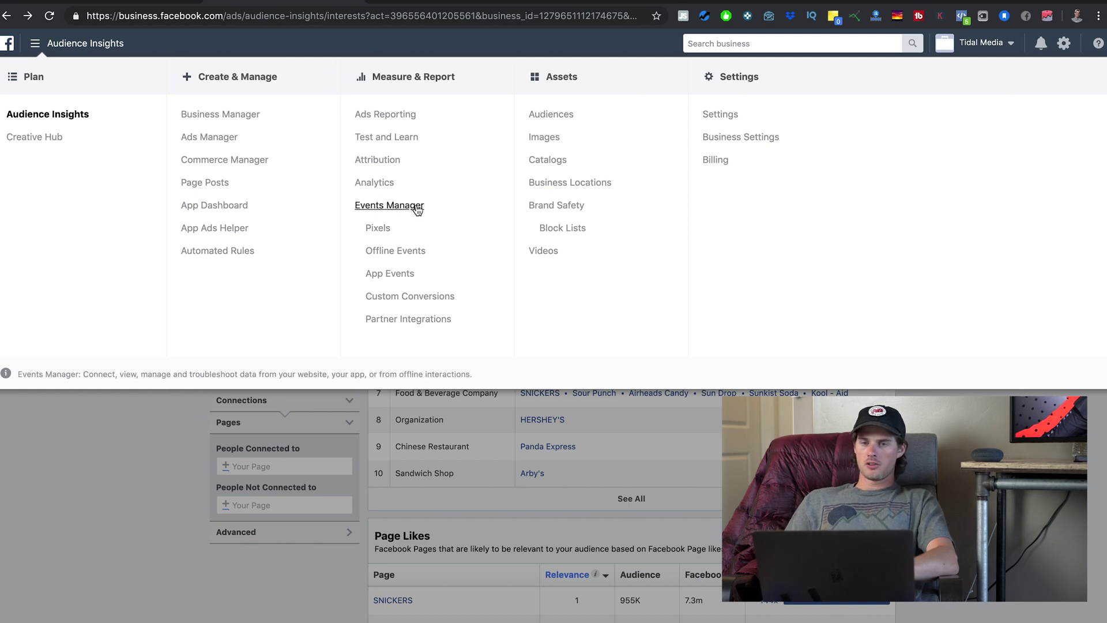
left_click(377, 228)
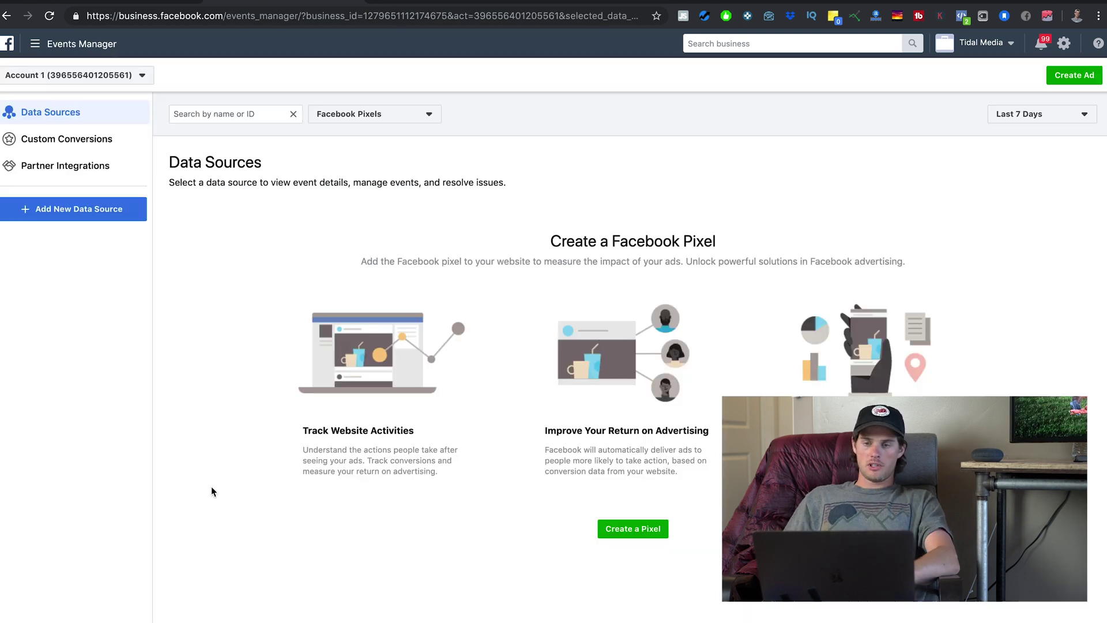
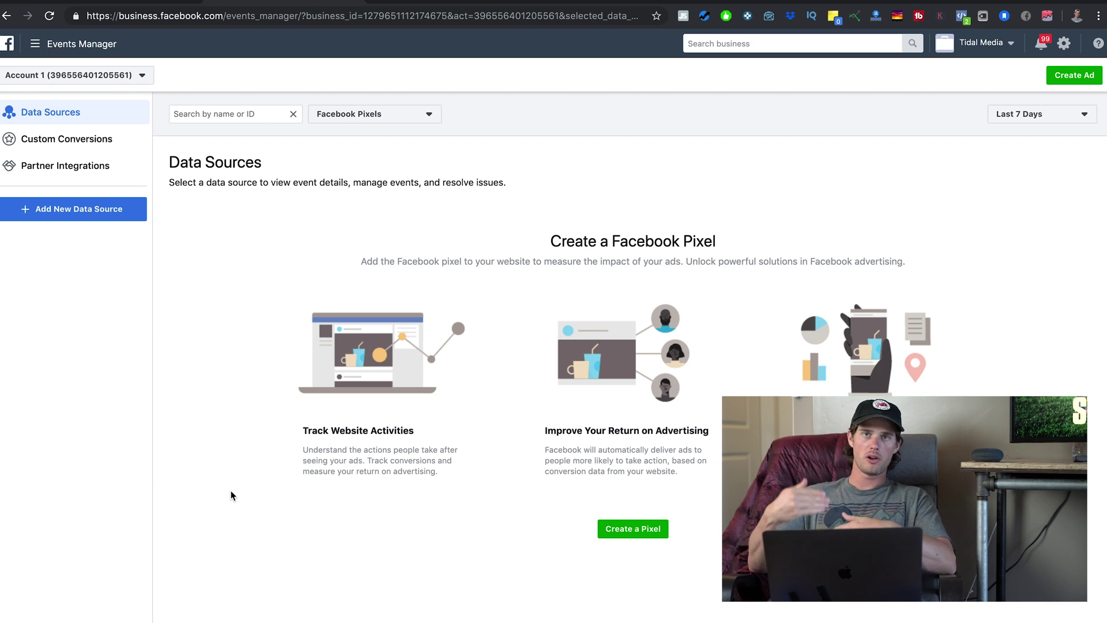
Go to the Audiences library, view the custom audience form for a customer file without LTV and dismiss it.
left_click(34, 43)
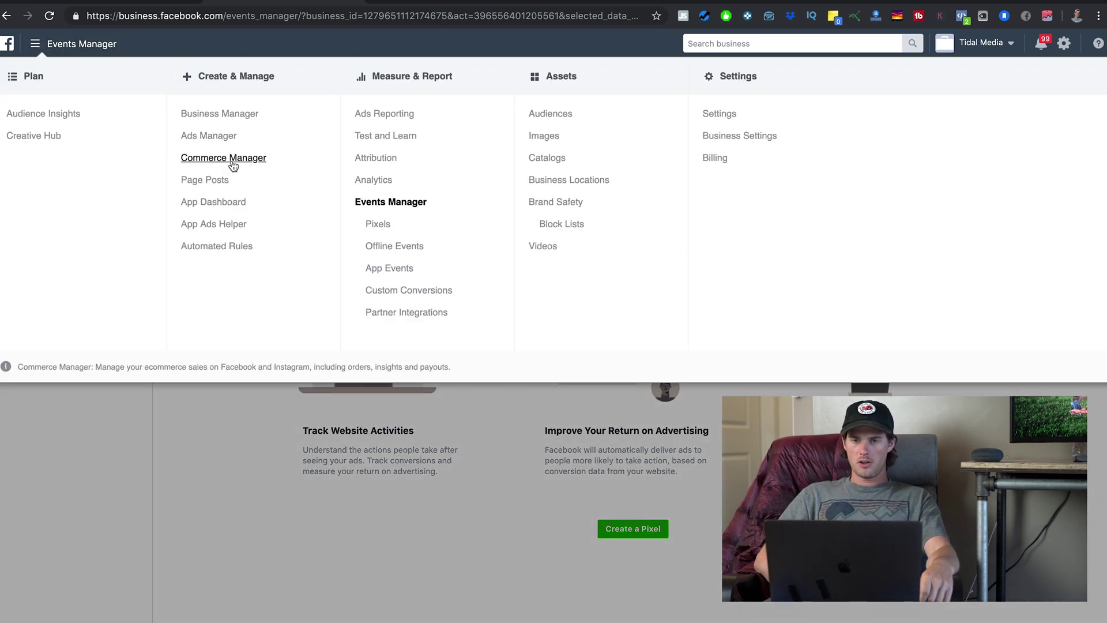
left_click(550, 119)
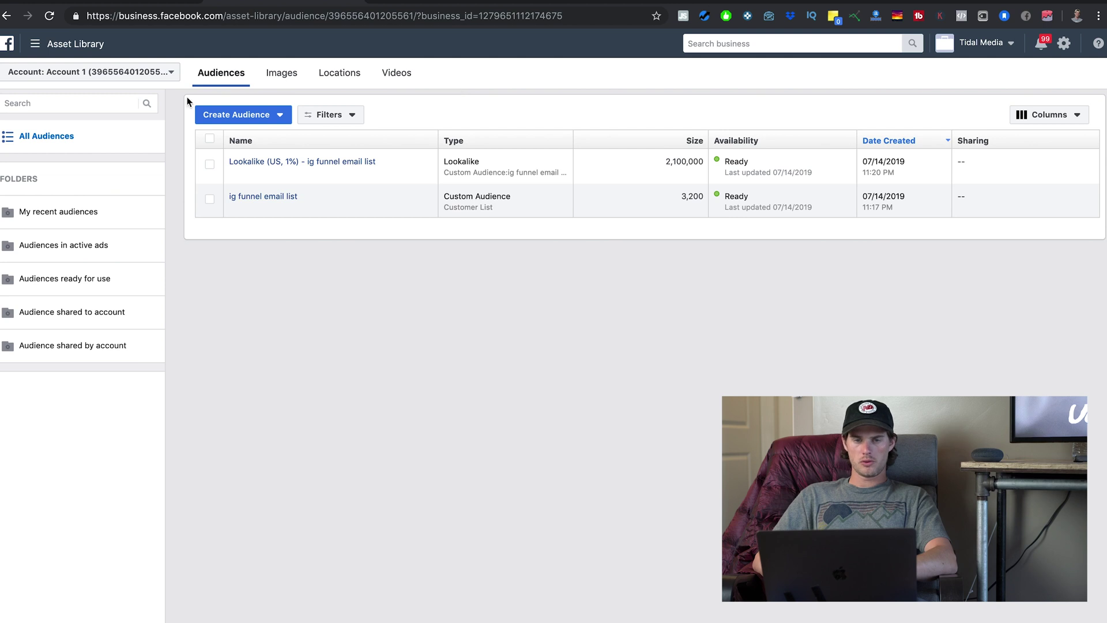
left_click(245, 117)
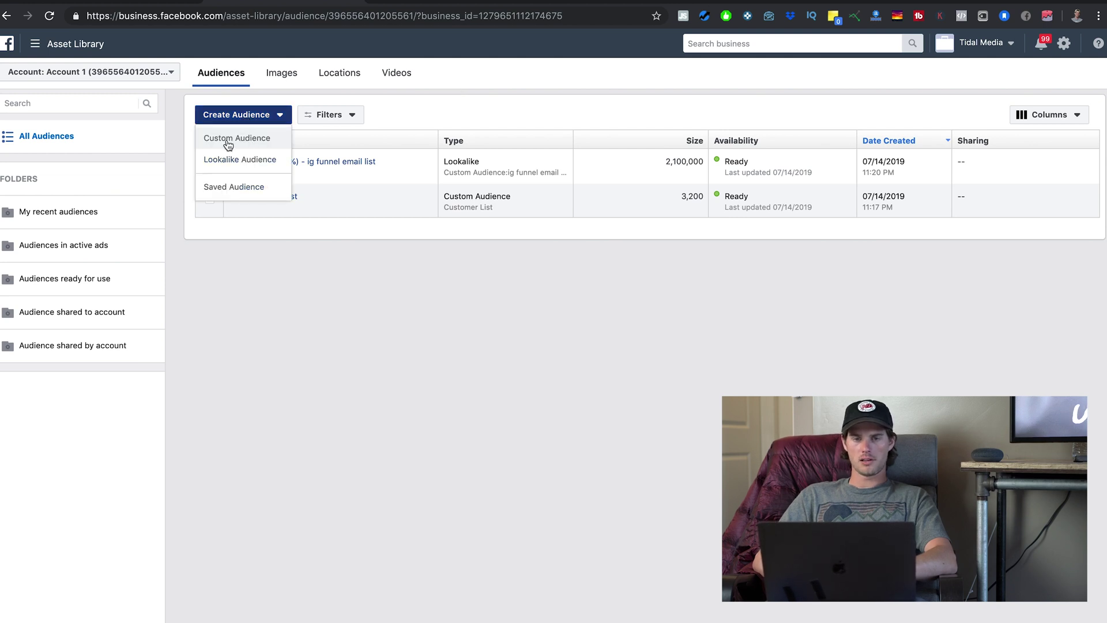
left_click(235, 141)
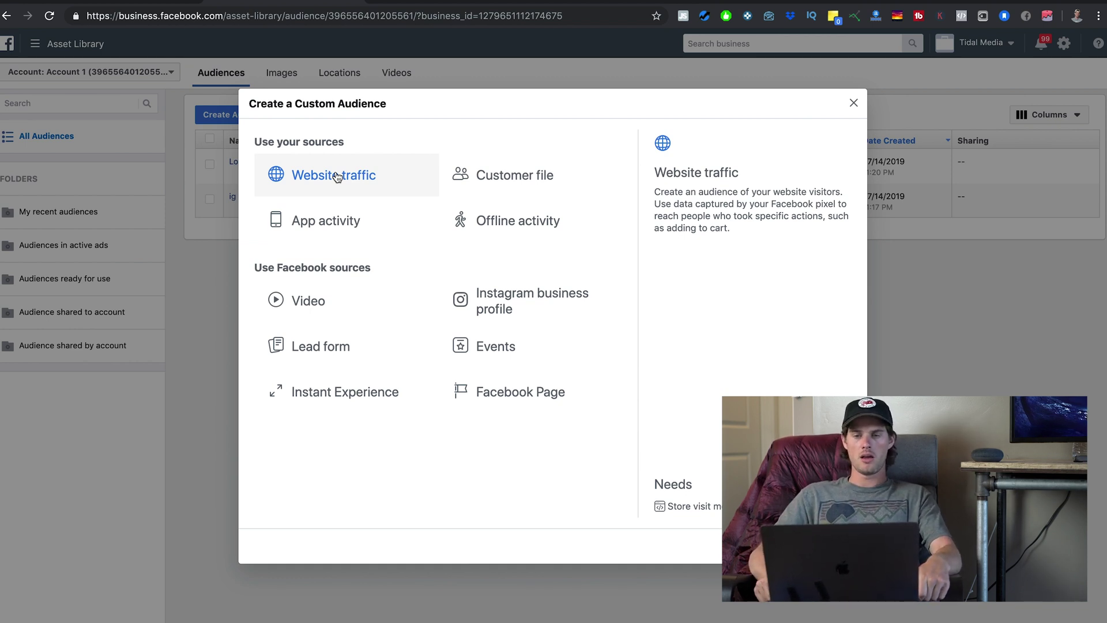
left_click(509, 183)
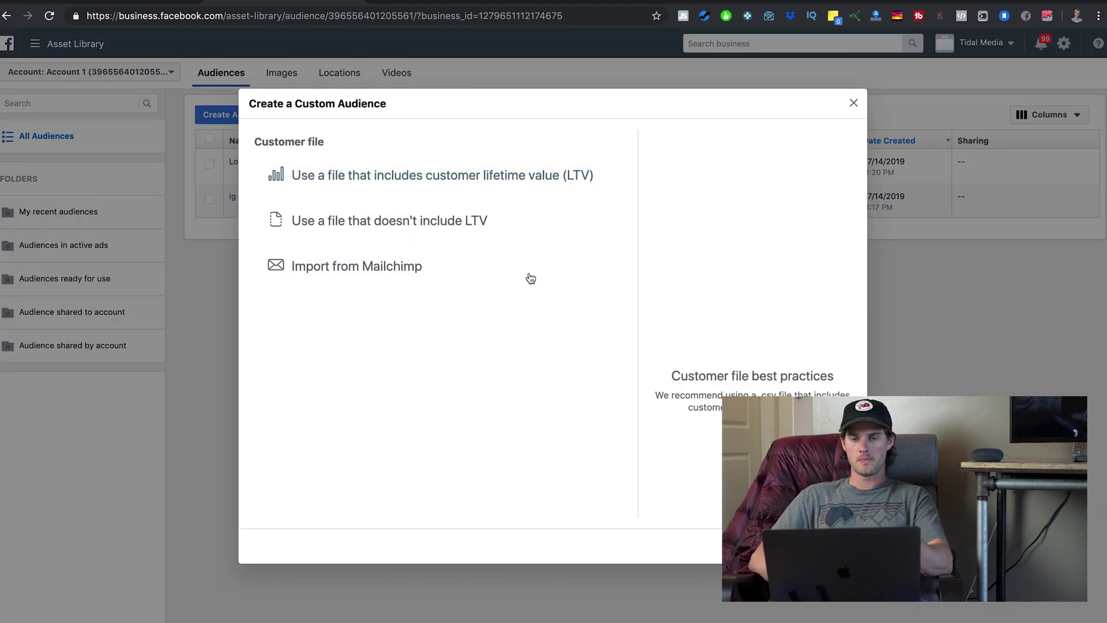
left_click(443, 228)
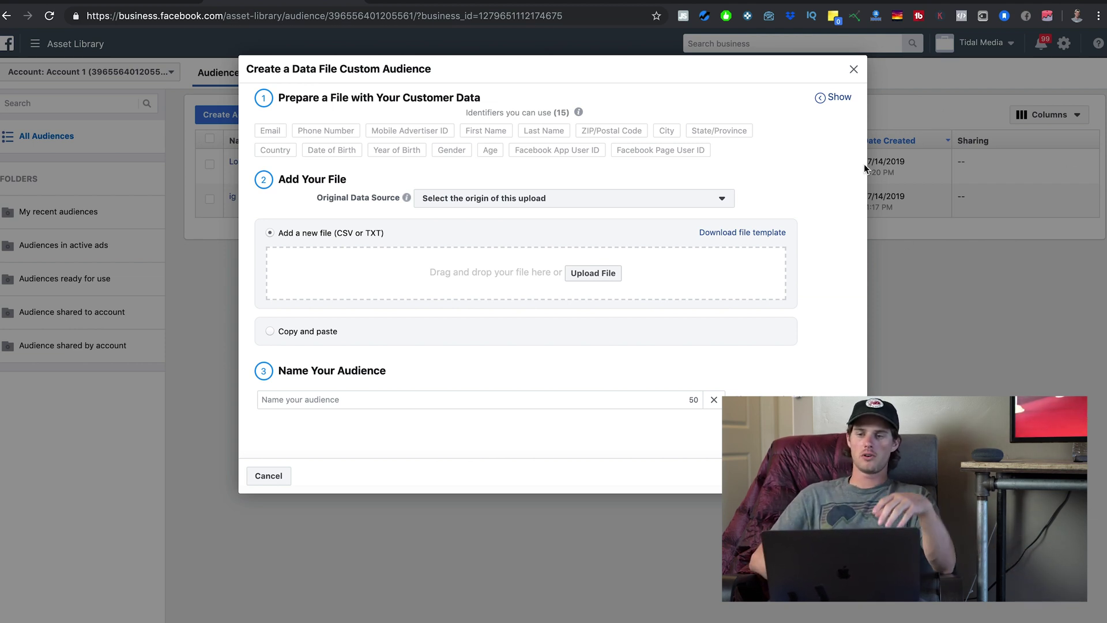
left_click(853, 69)
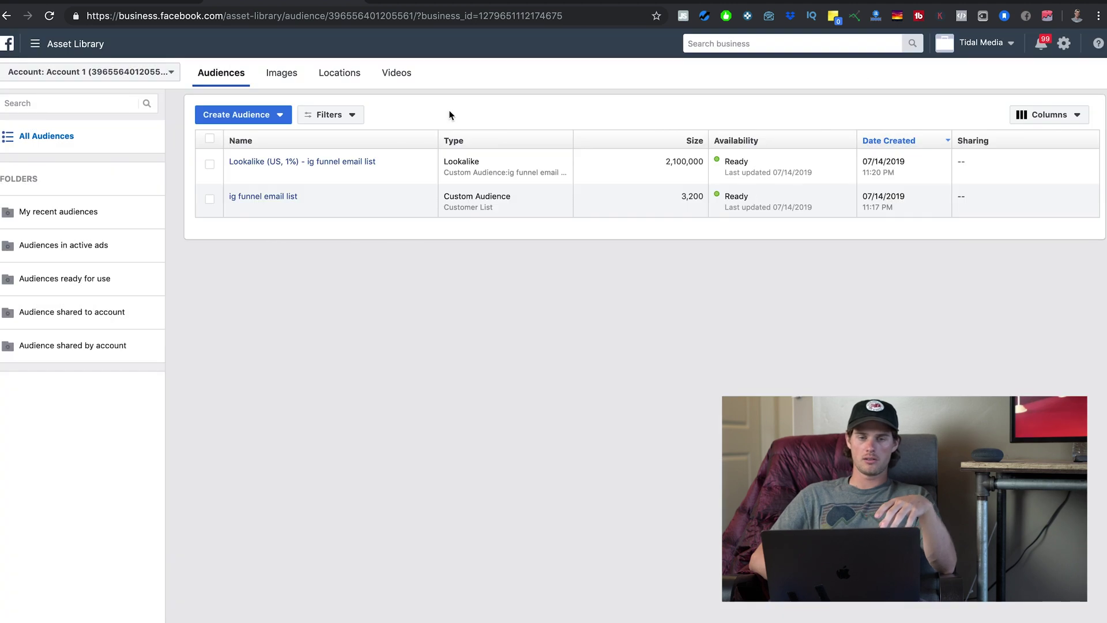
View the lookalike audience form, browse its value-based and other sources, and close it without choosing any.
left_click(269, 113)
left_click(240, 161)
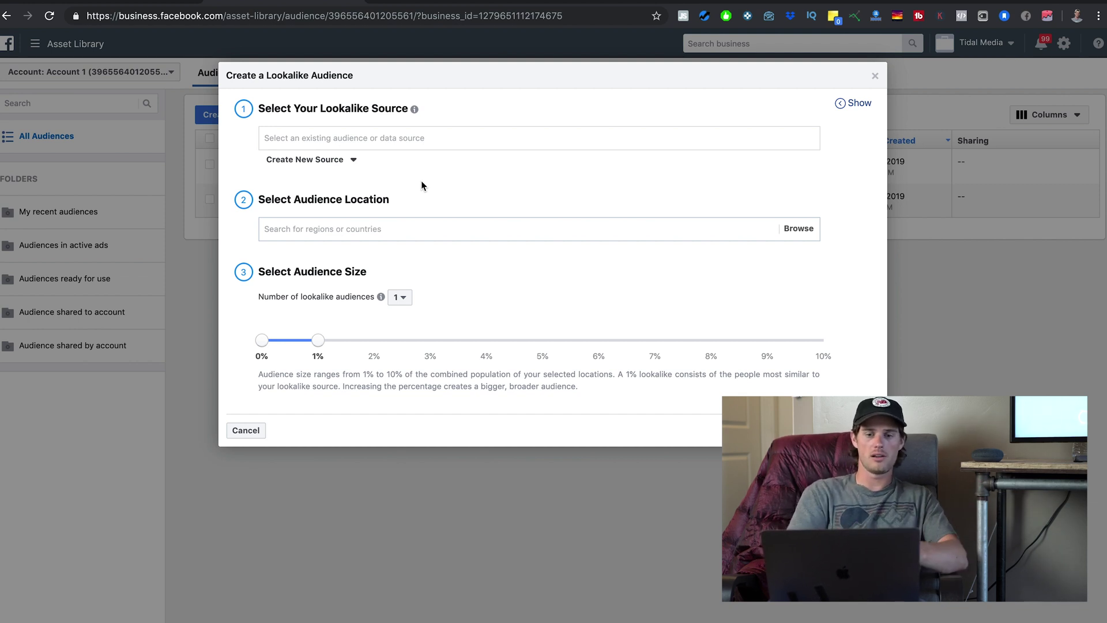
left_click(340, 137)
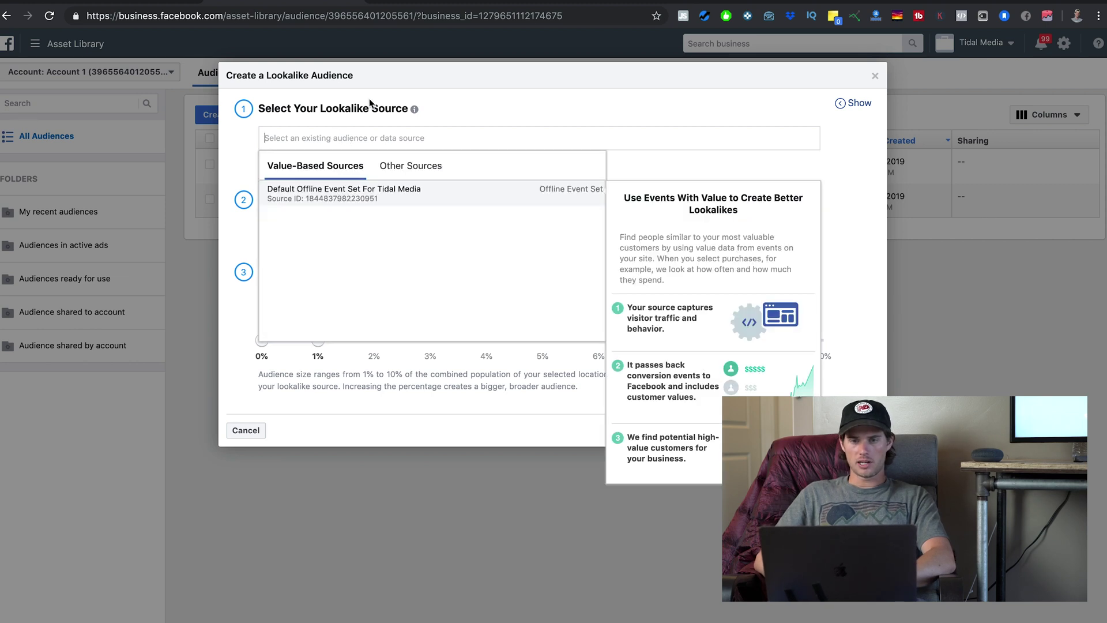
left_click(409, 166)
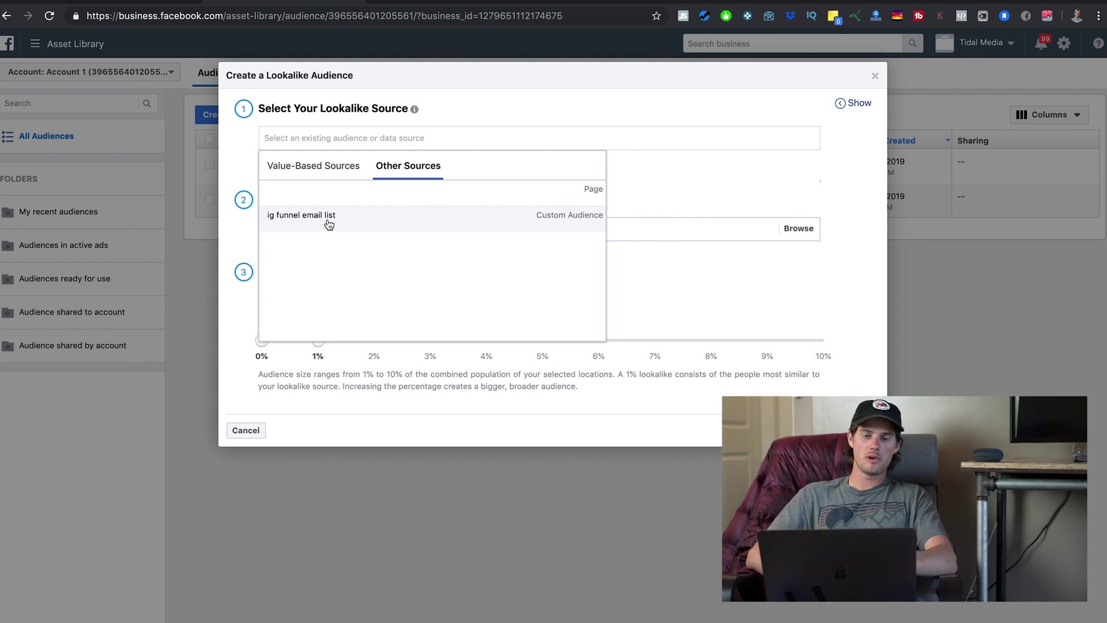
left_click(931, 301)
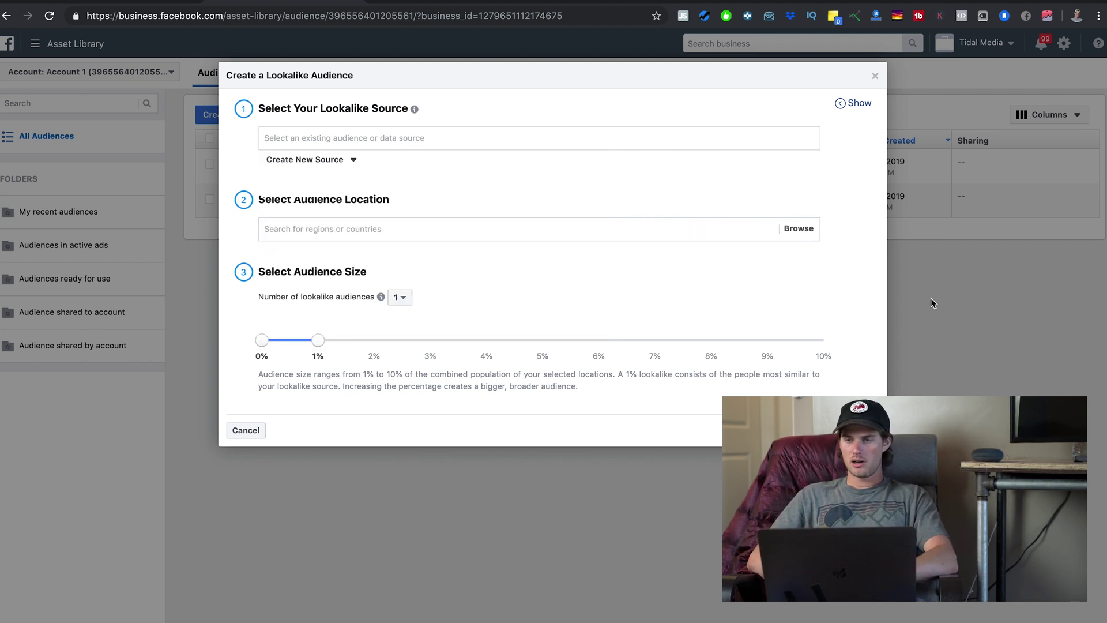
left_click(874, 75)
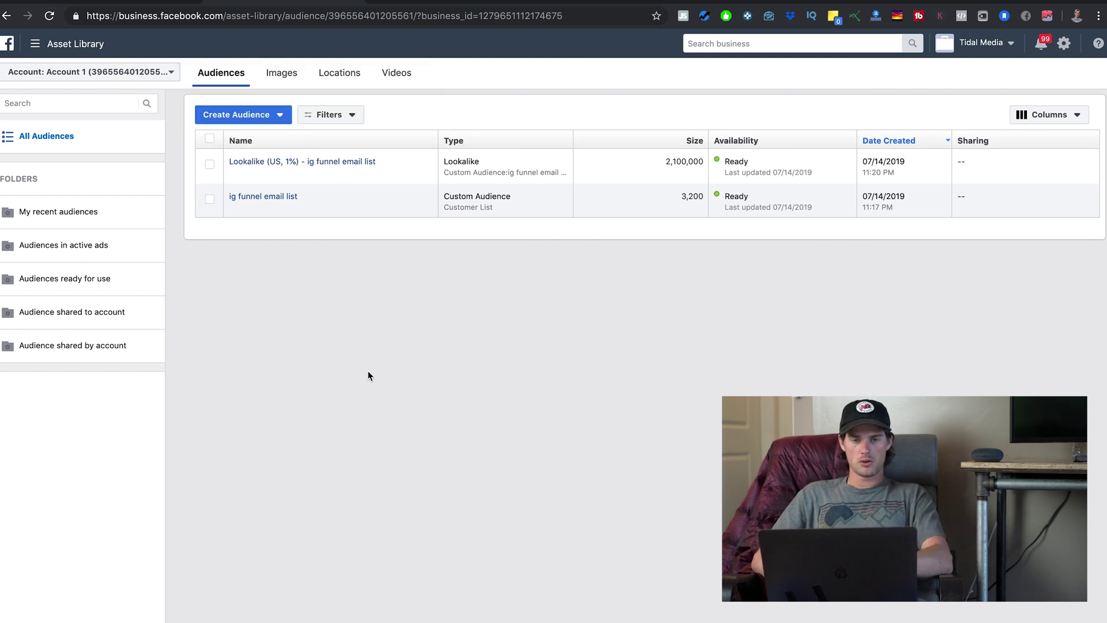
Set up a lookalike audience with ig funnel email list as the source and United States as the location.
left_click(238, 116)
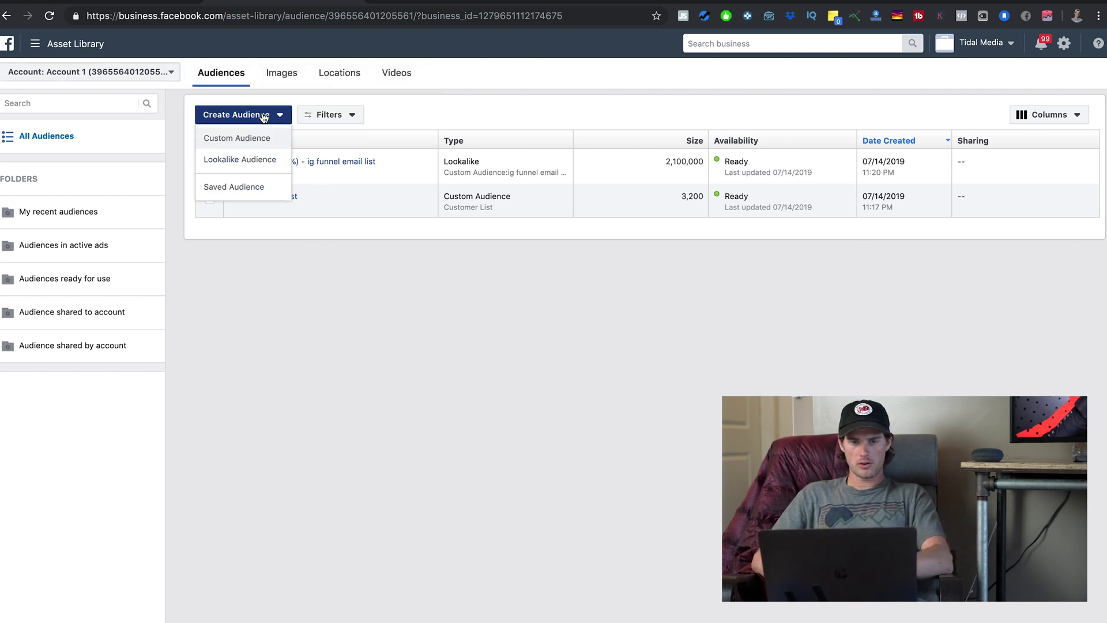
left_click(251, 157)
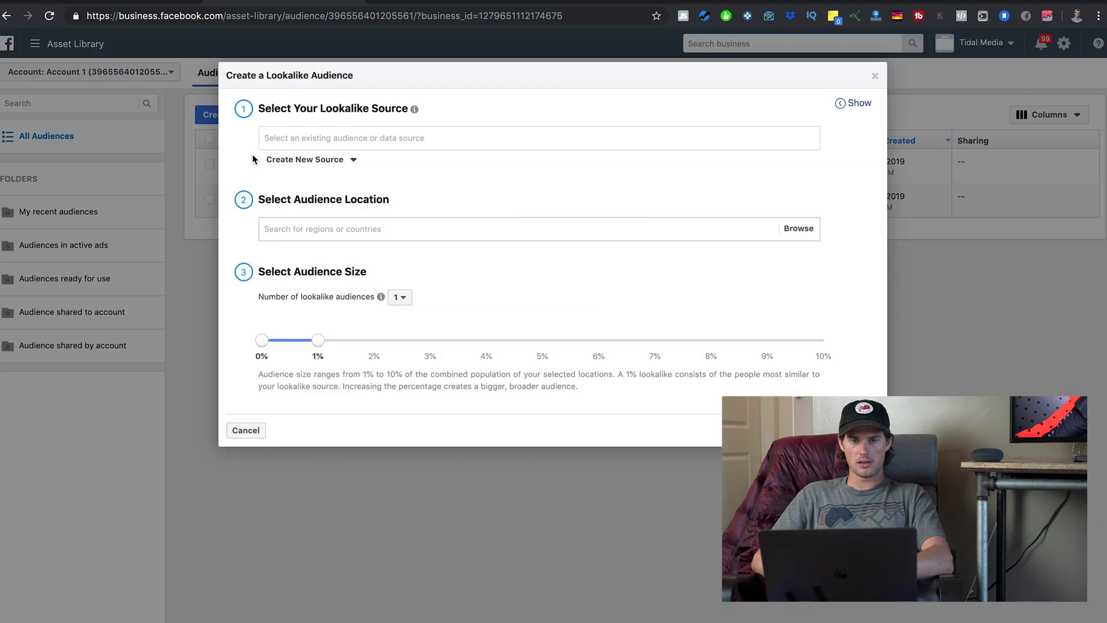
left_click(359, 137)
left_click(407, 165)
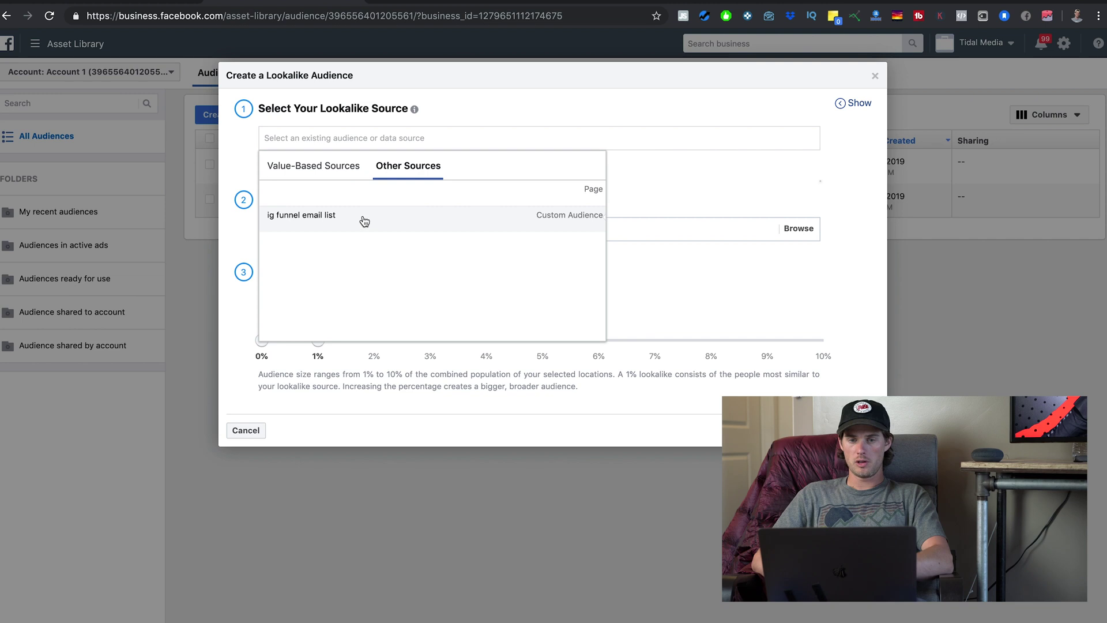
left_click(332, 222)
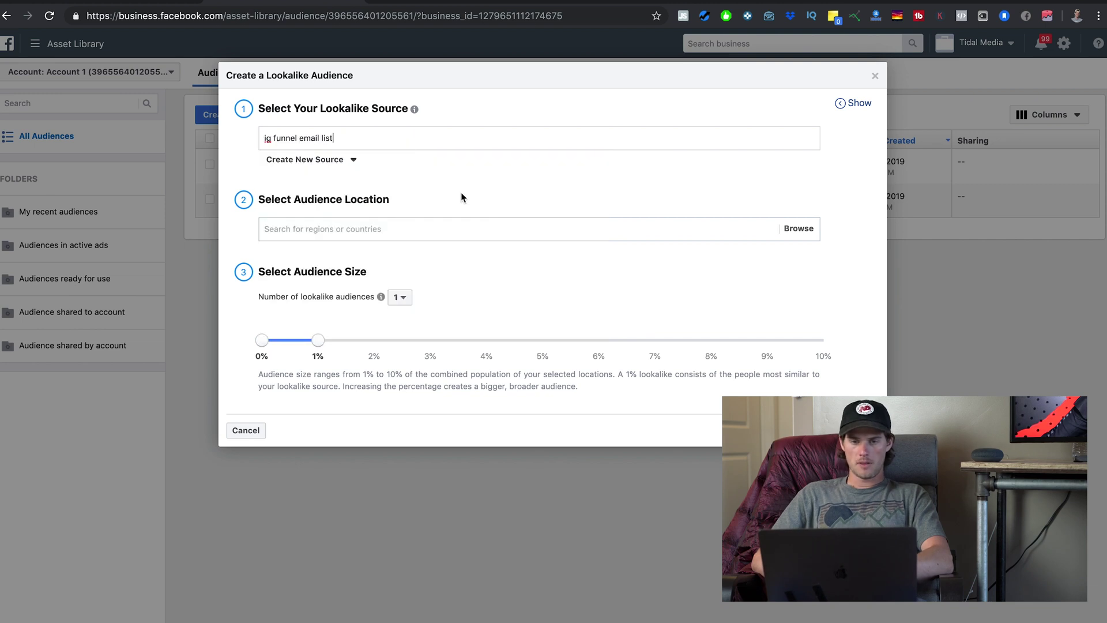
left_click(328, 229)
type("unite")
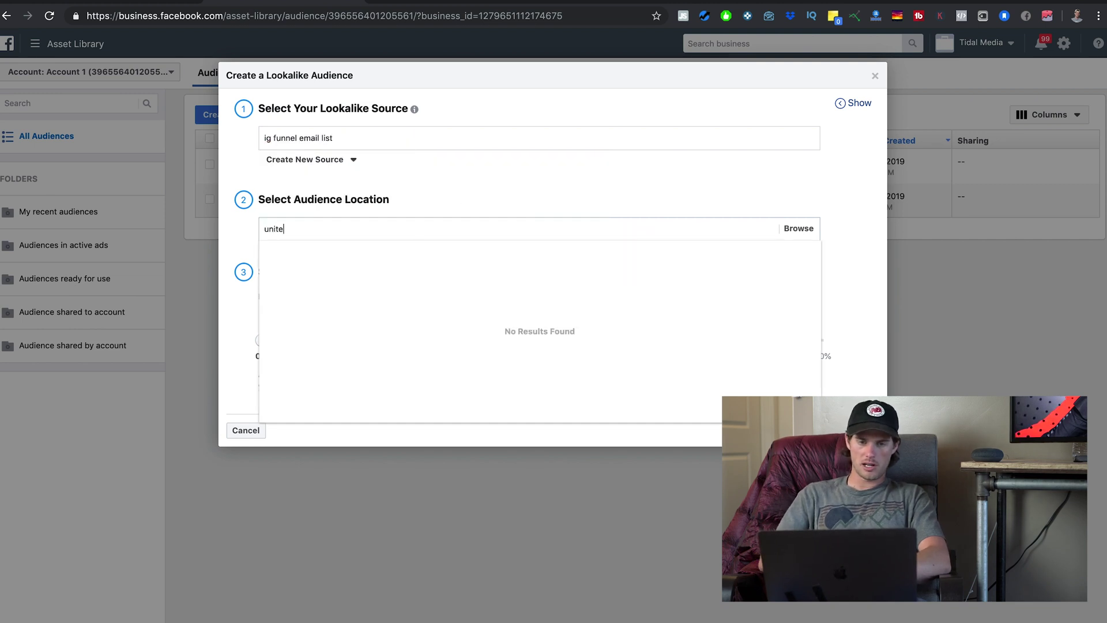
type("d stat")
left_click(334, 254)
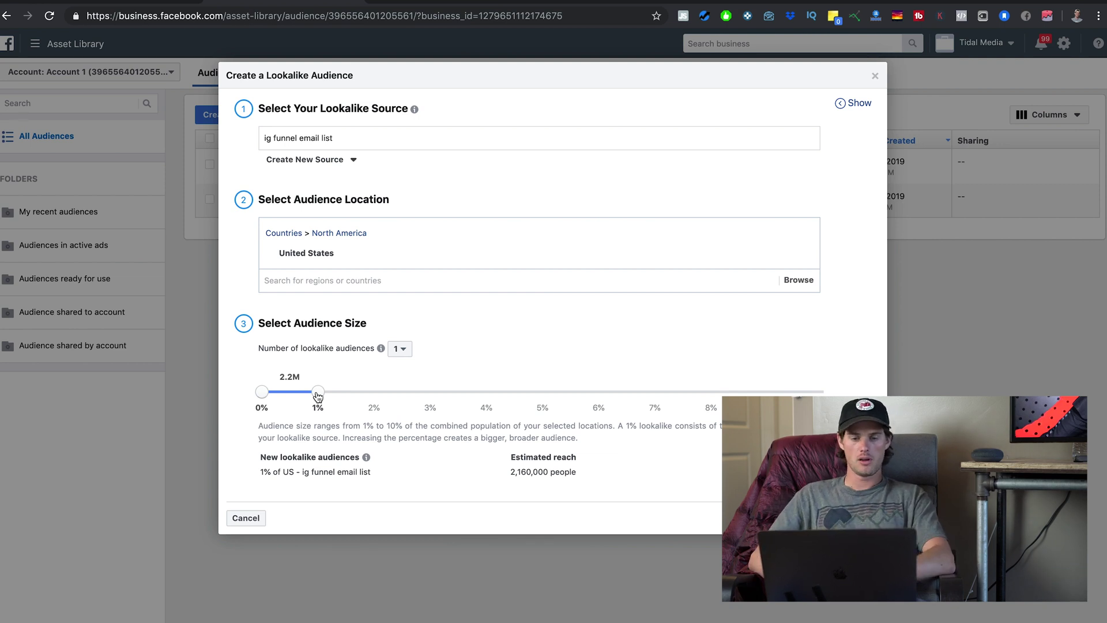
Try a lookalike audience size of 10% and set it back to 1%.
left_click_drag(319, 398, 292, 398)
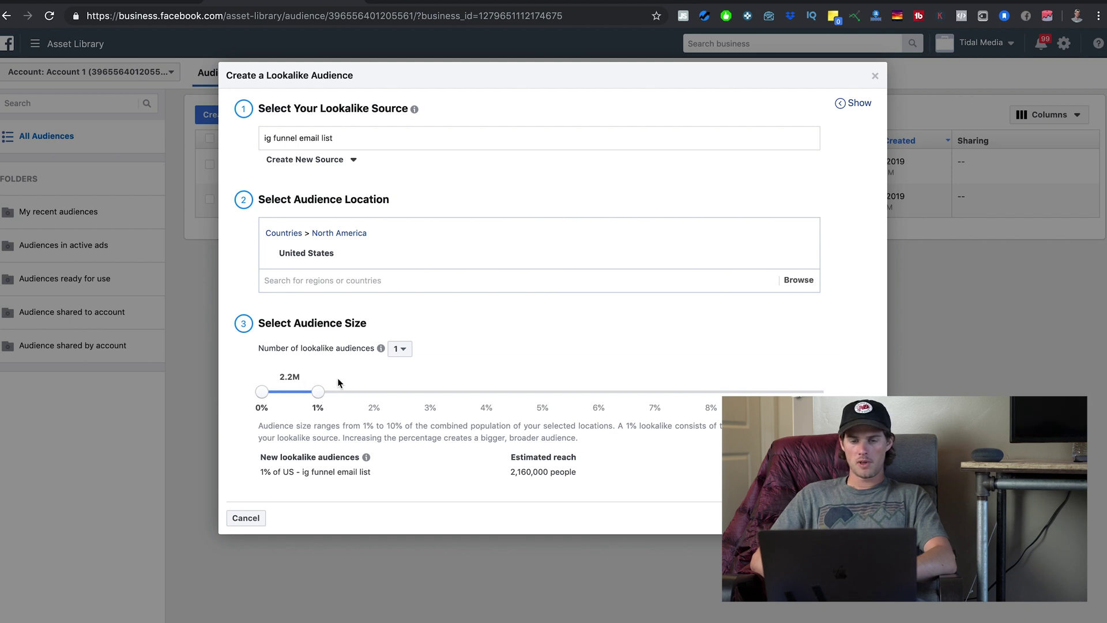
left_click_drag(323, 396, 288, 387)
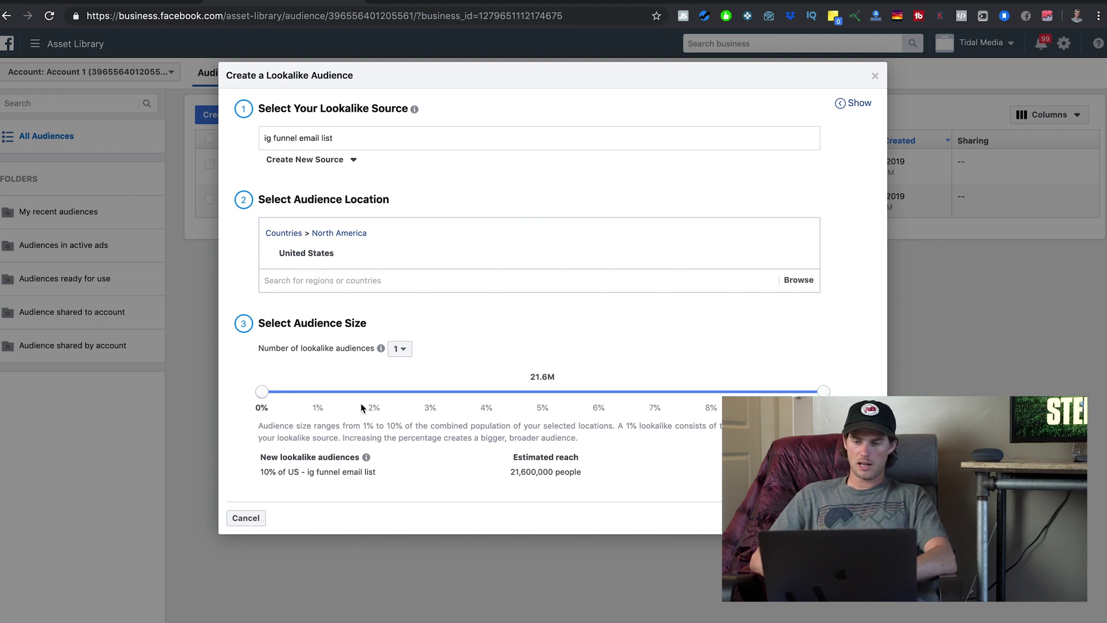
left_click_drag(823, 392, 318, 392)
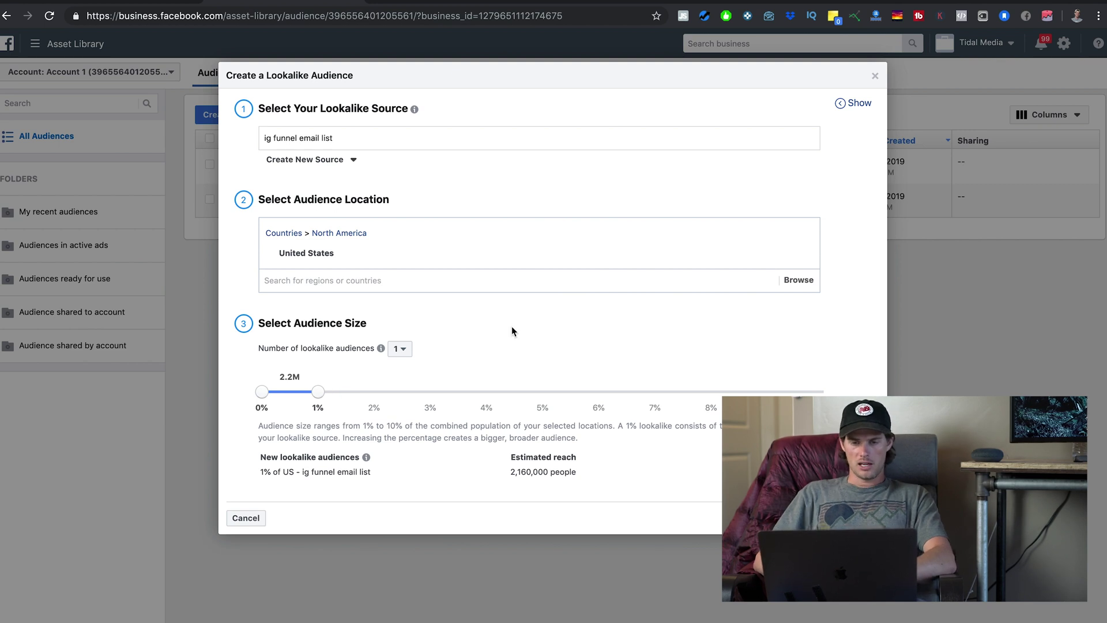
Try two lookalike audiences with the second spanning 1% to 6%, return to one audience and discard the form.
left_click(403, 349)
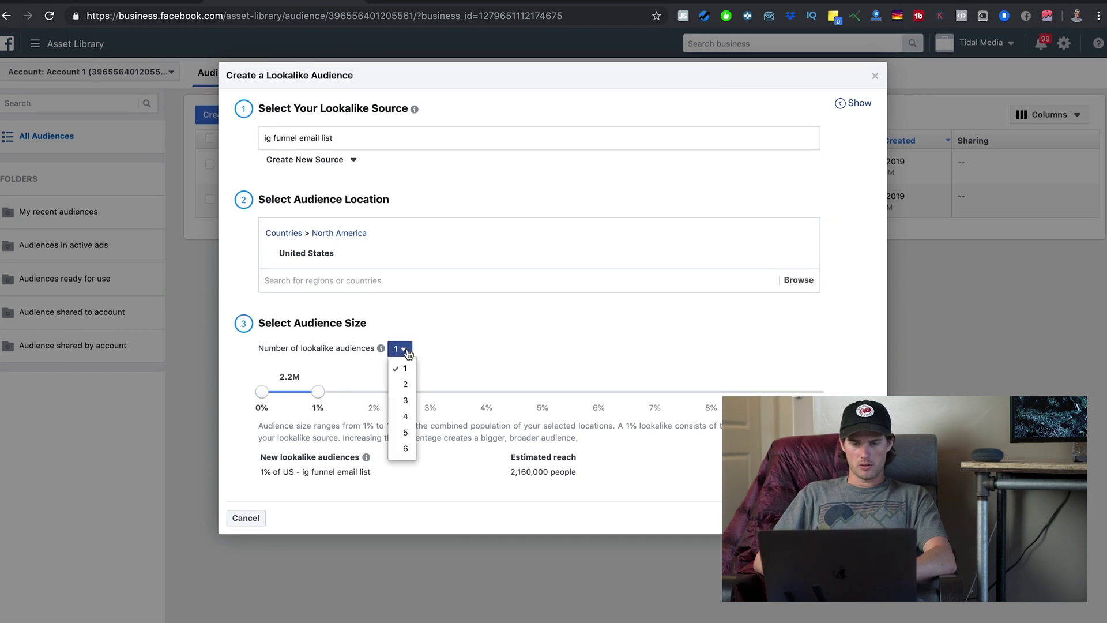
left_click(405, 384)
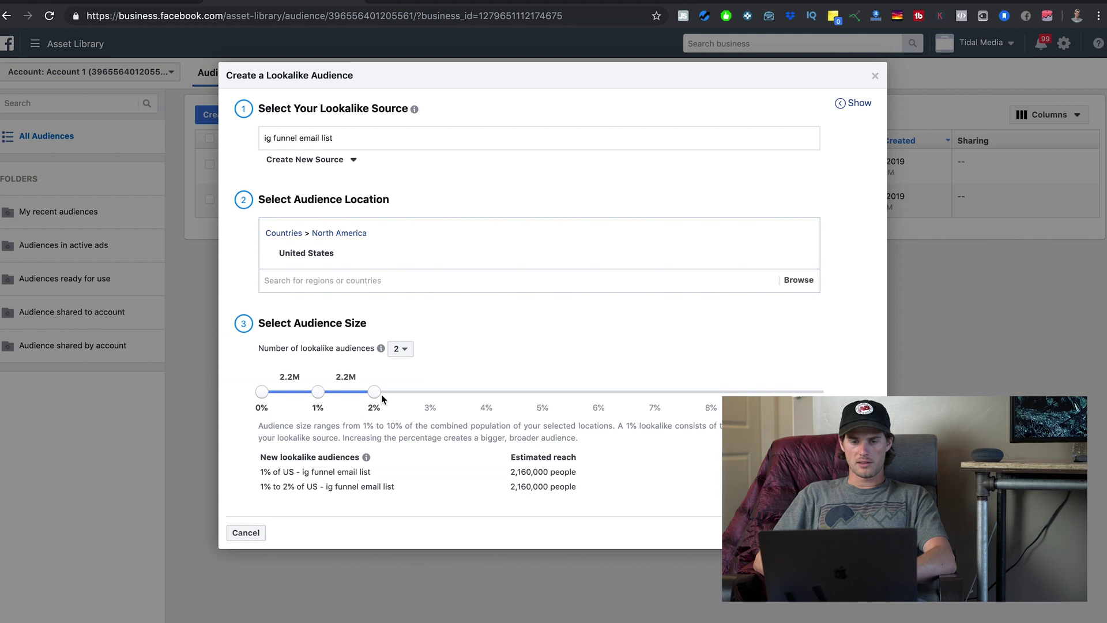
left_click_drag(378, 398, 599, 394)
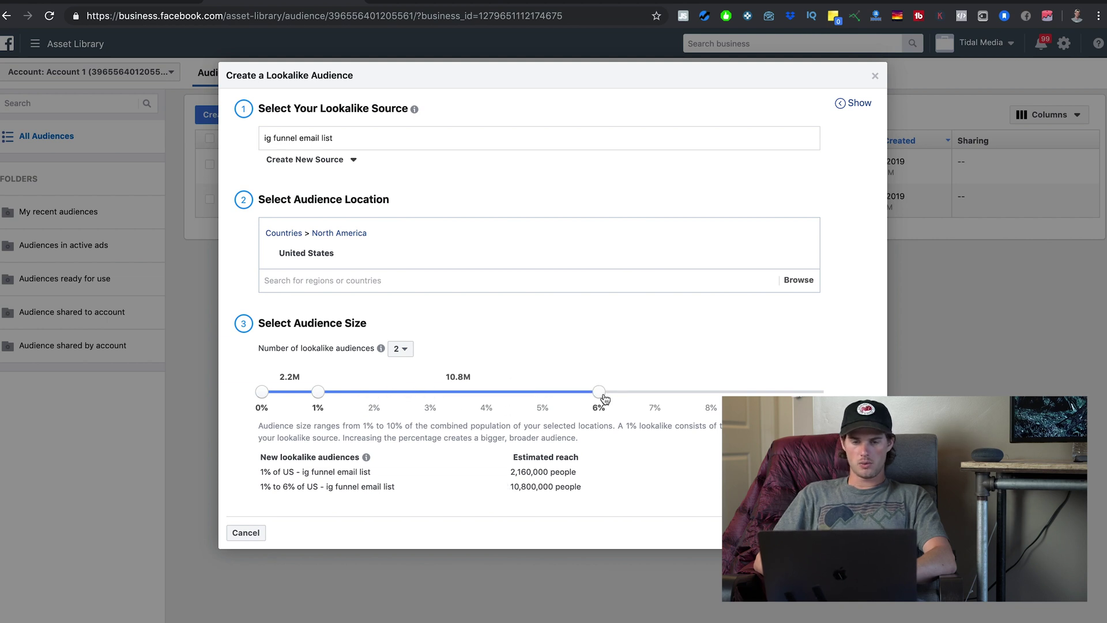
left_click(400, 349)
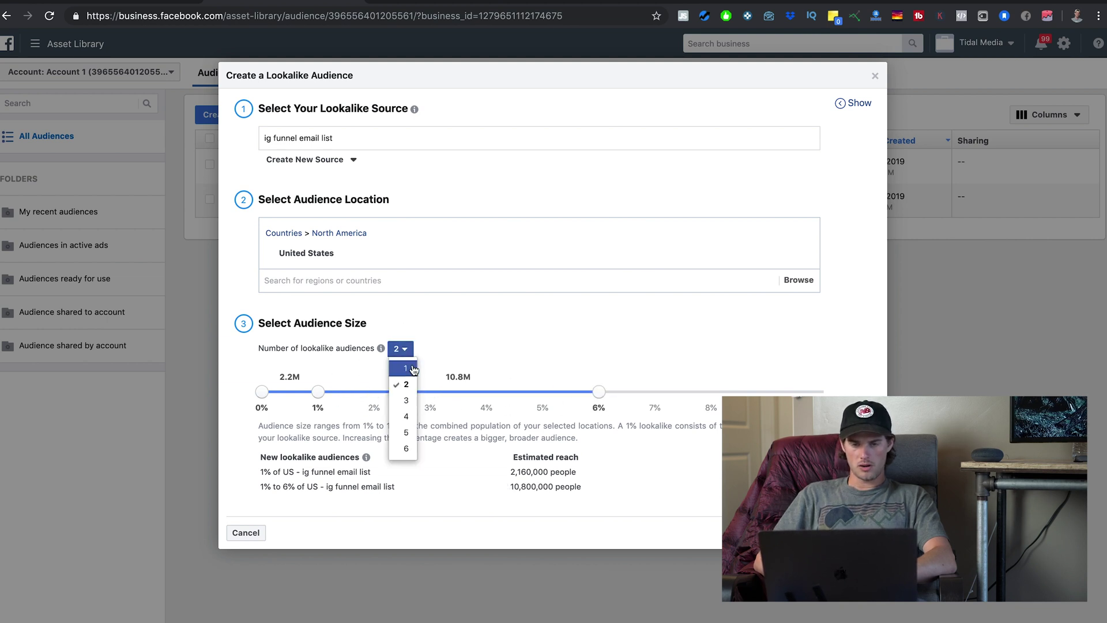
left_click(412, 370)
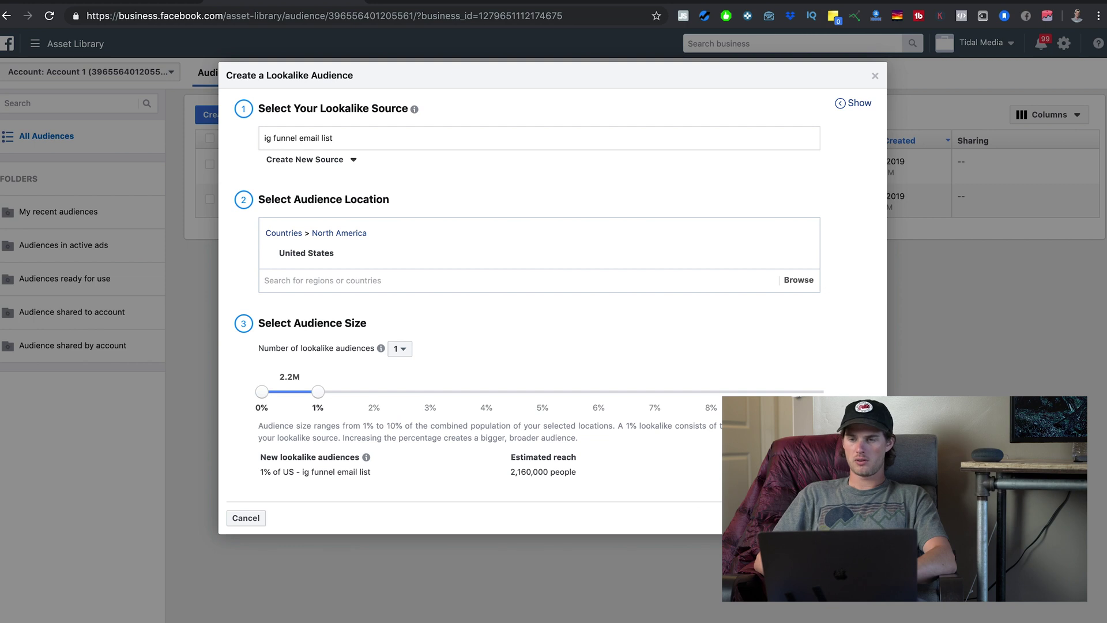
left_click(875, 76)
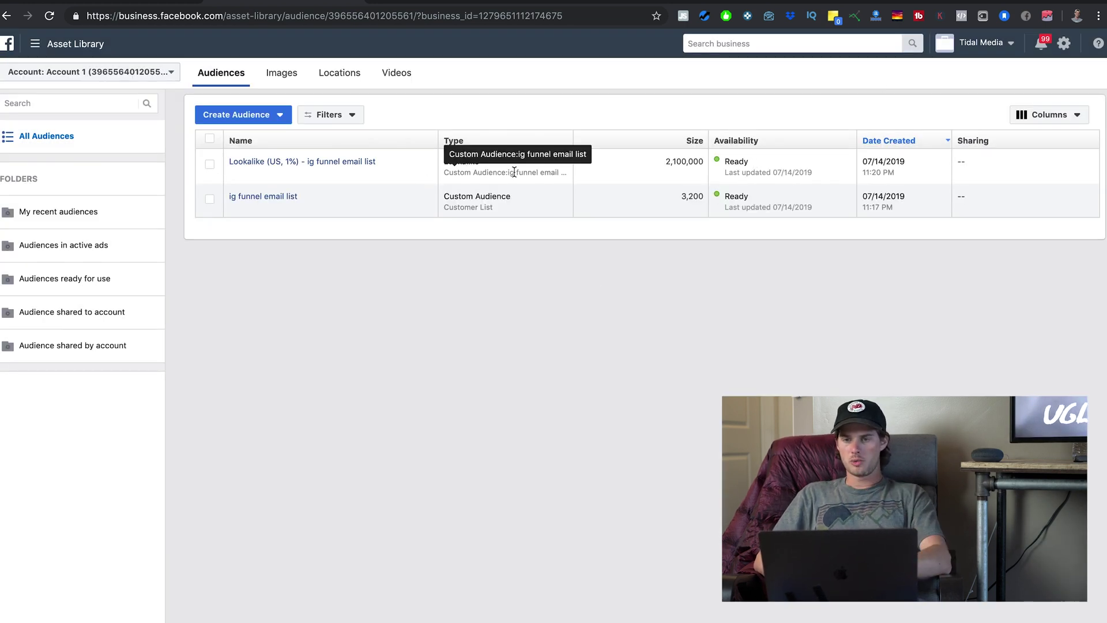
left_click_drag(664, 162, 687, 162)
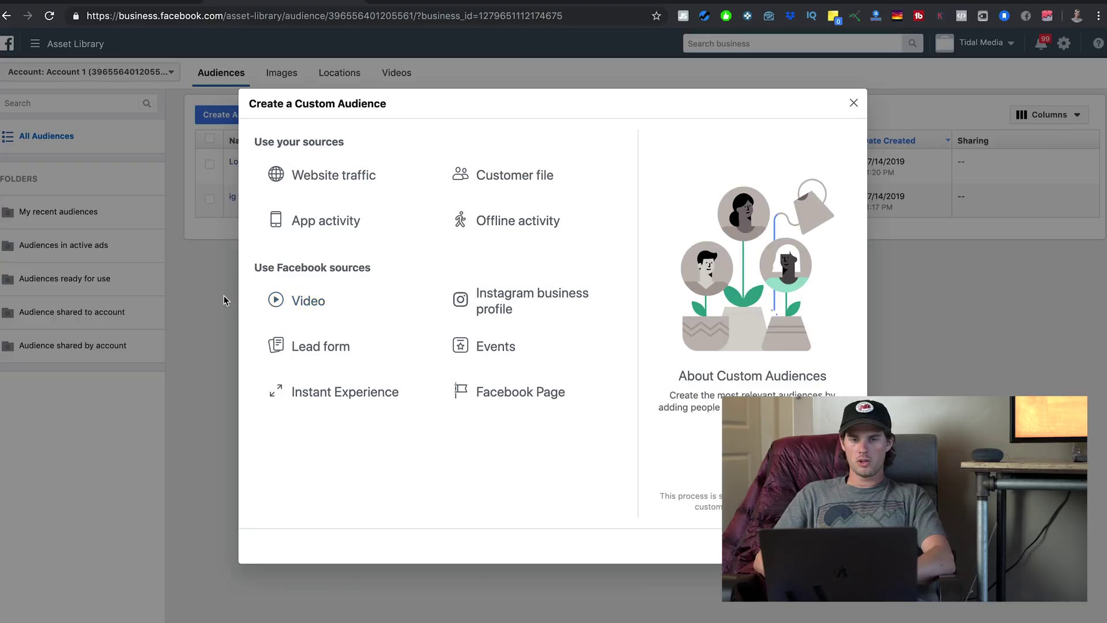
left_click(224, 295)
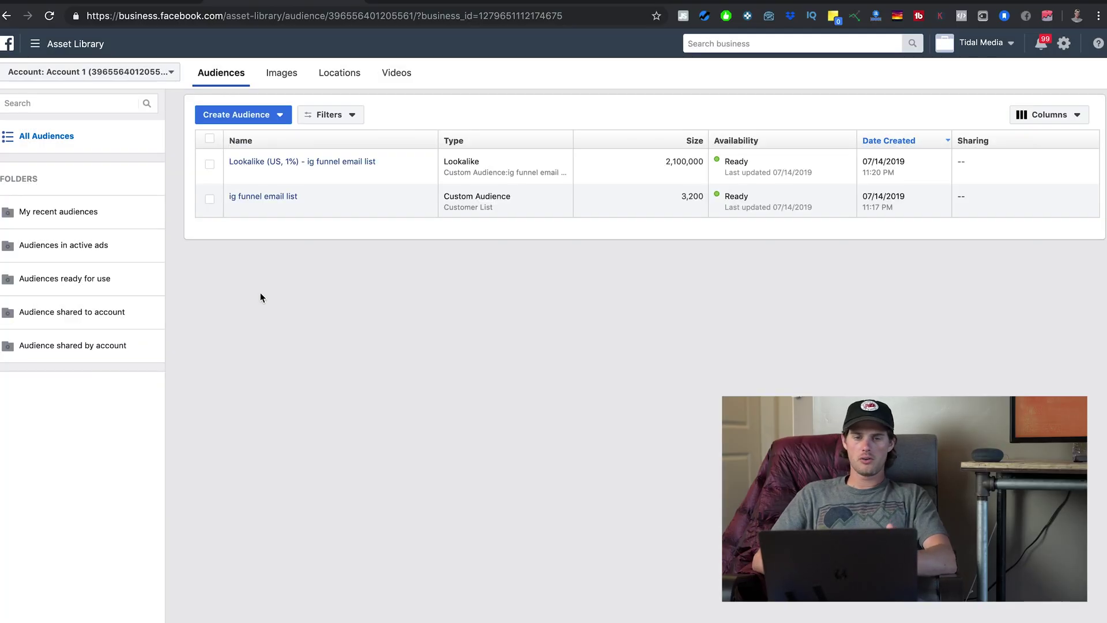
Start a new custom audience with video as its Facebook source.
left_click(279, 115)
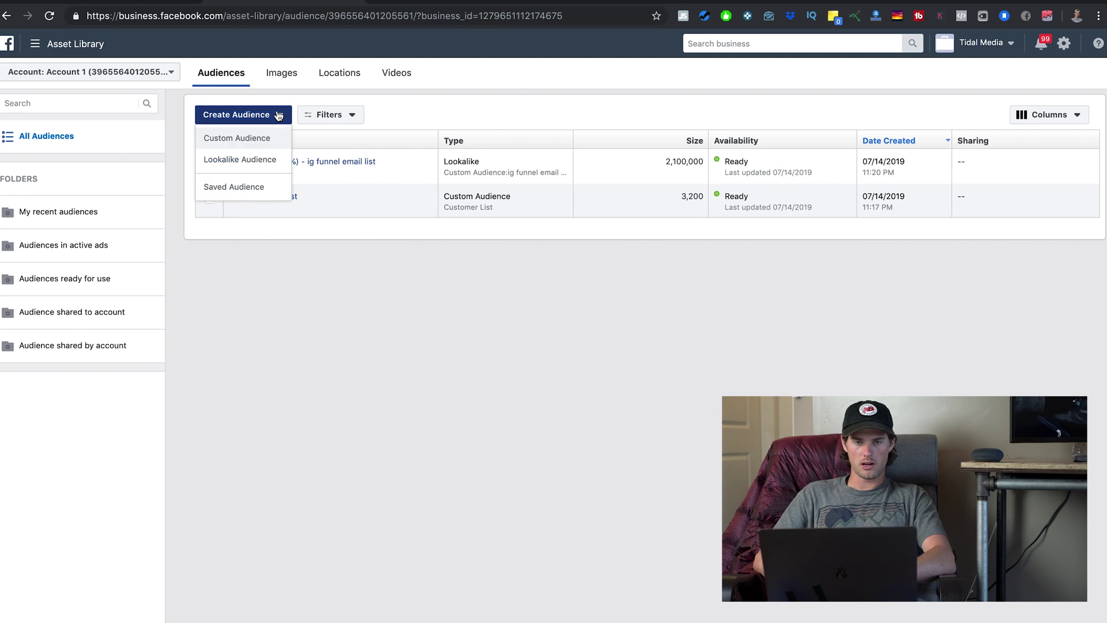
left_click(259, 138)
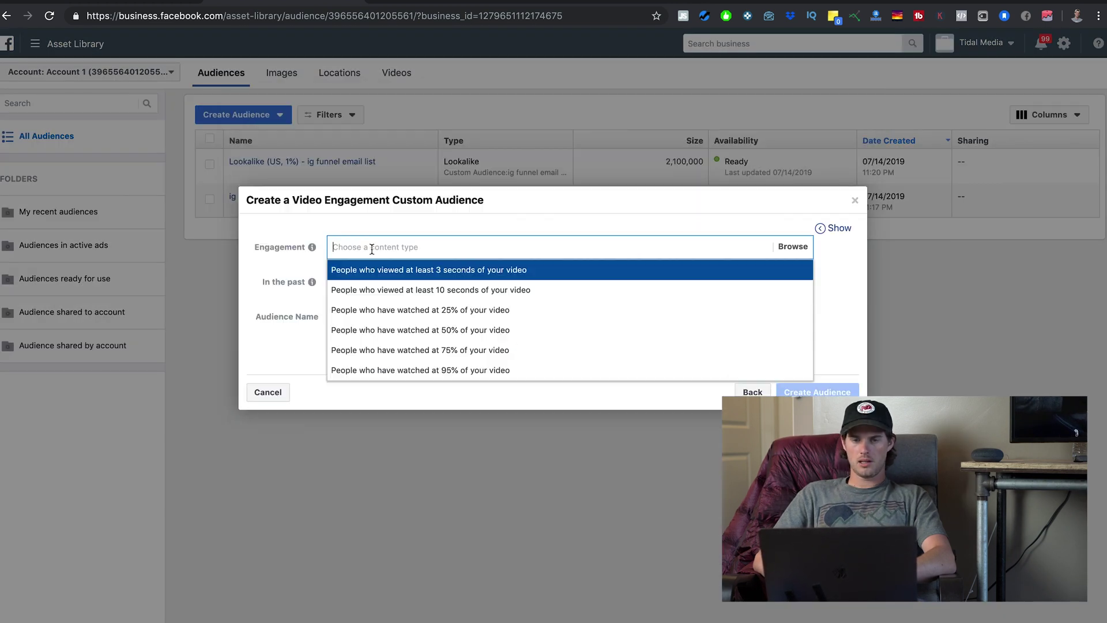
left_click(279, 231)
Set the video audience's engagement to people who viewed at least 10 seconds of your video.
left_click(417, 247)
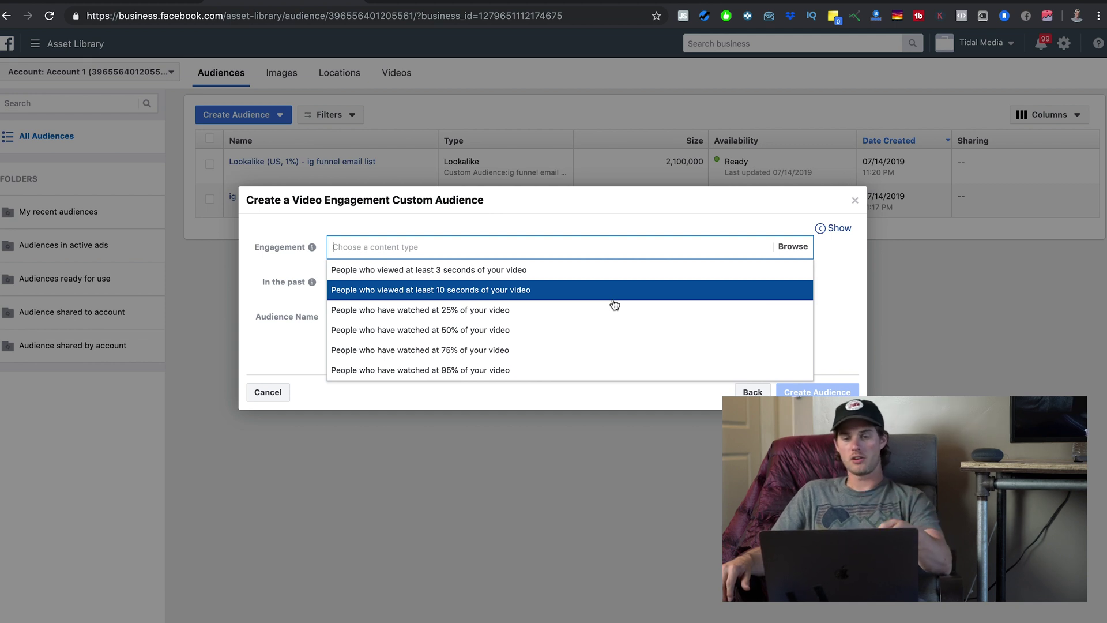
left_click(442, 249)
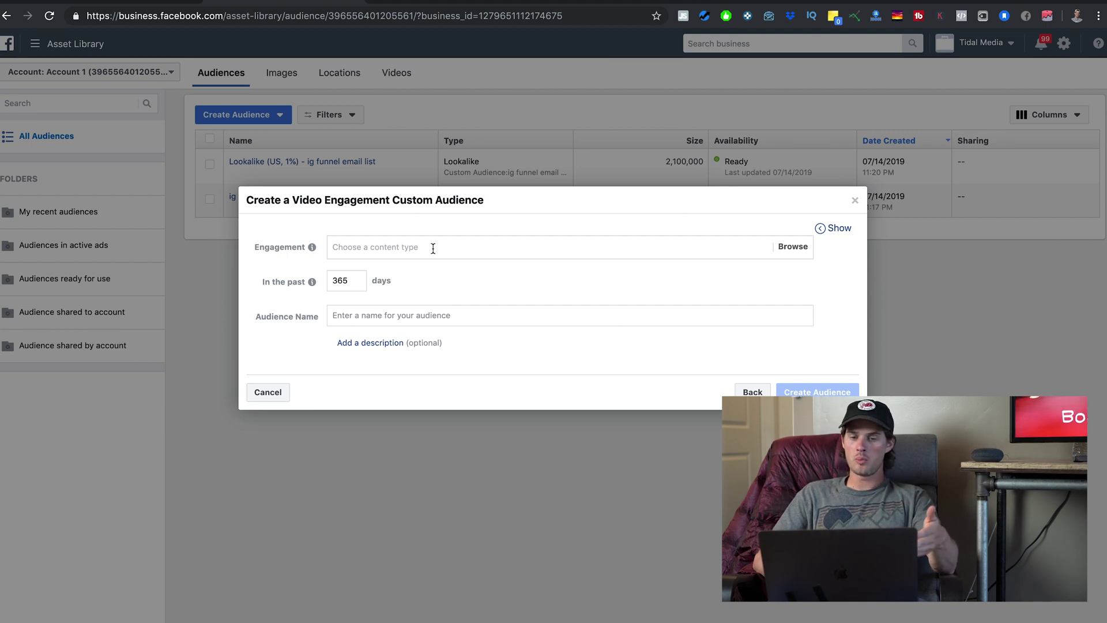
left_click(413, 249)
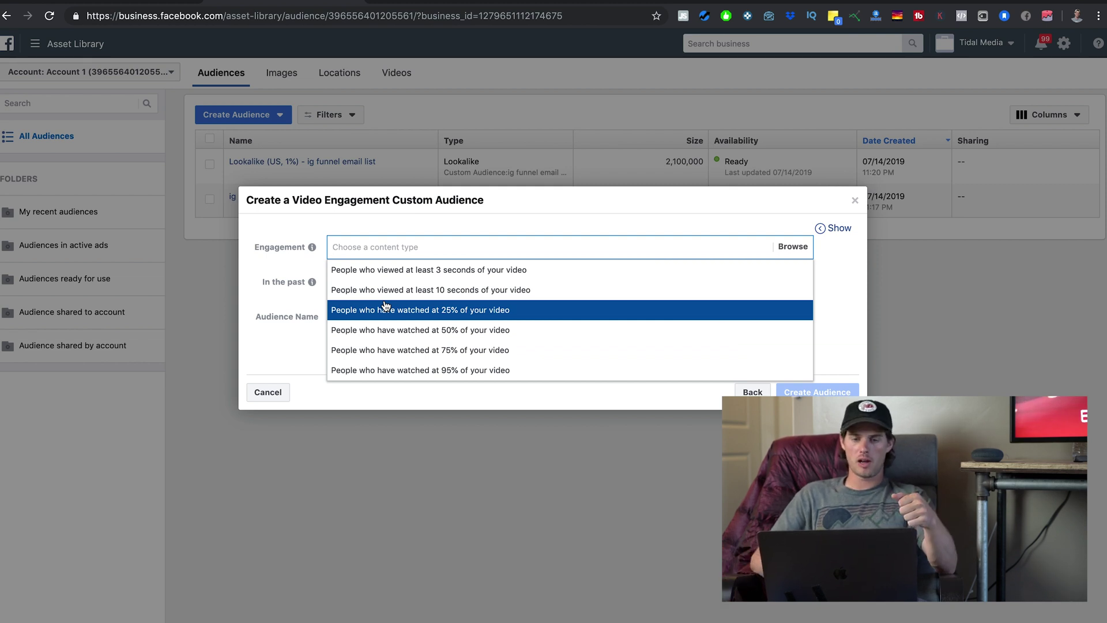
left_click(272, 282)
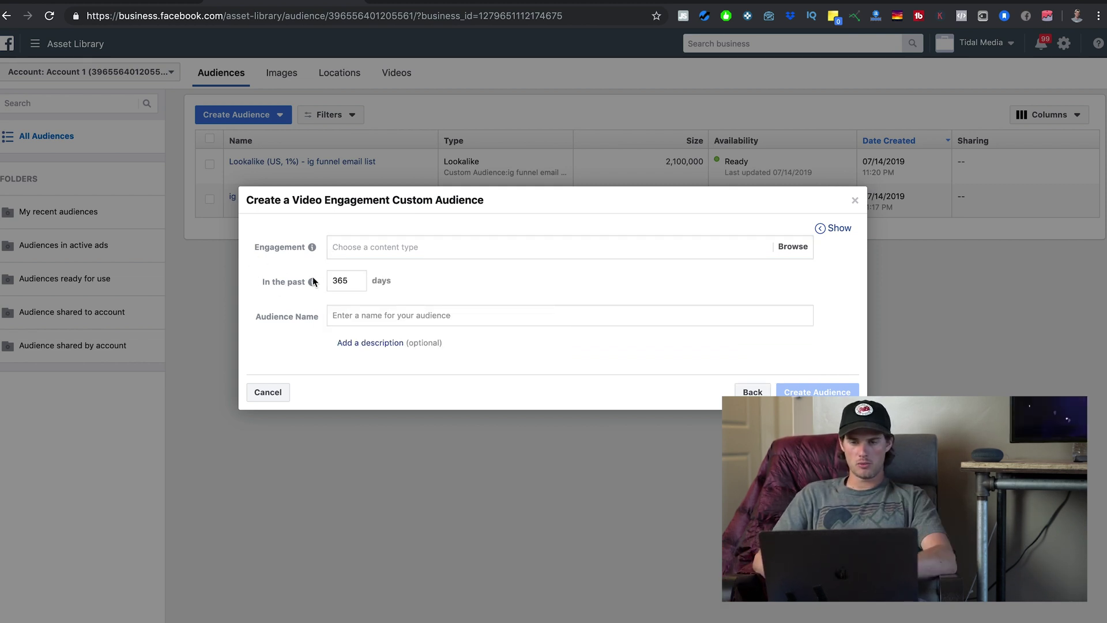
left_click(383, 246)
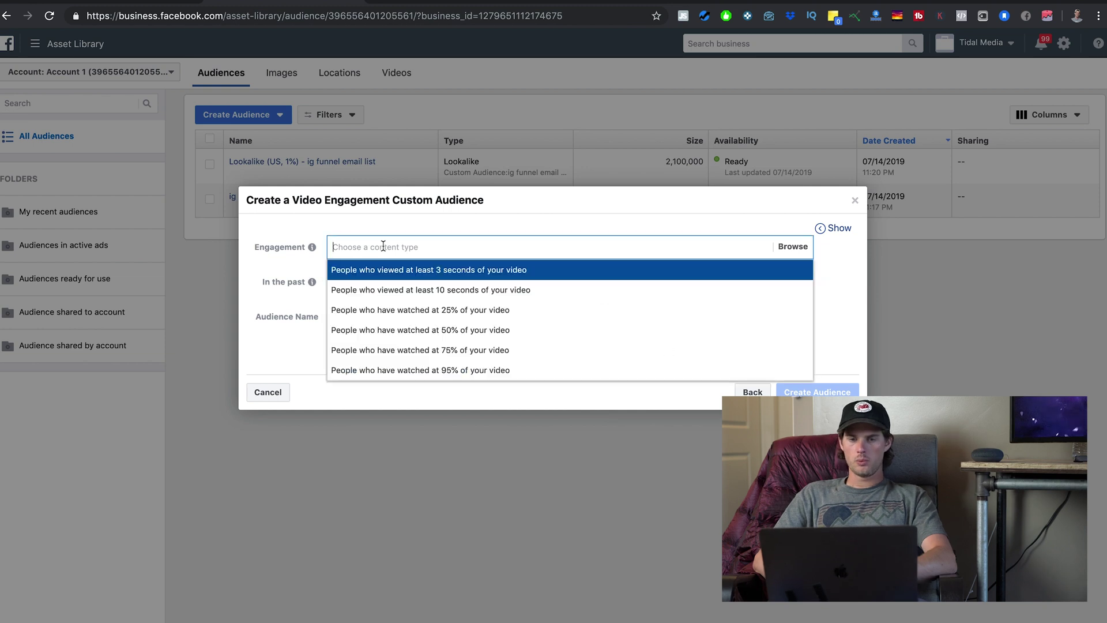
left_click(433, 295)
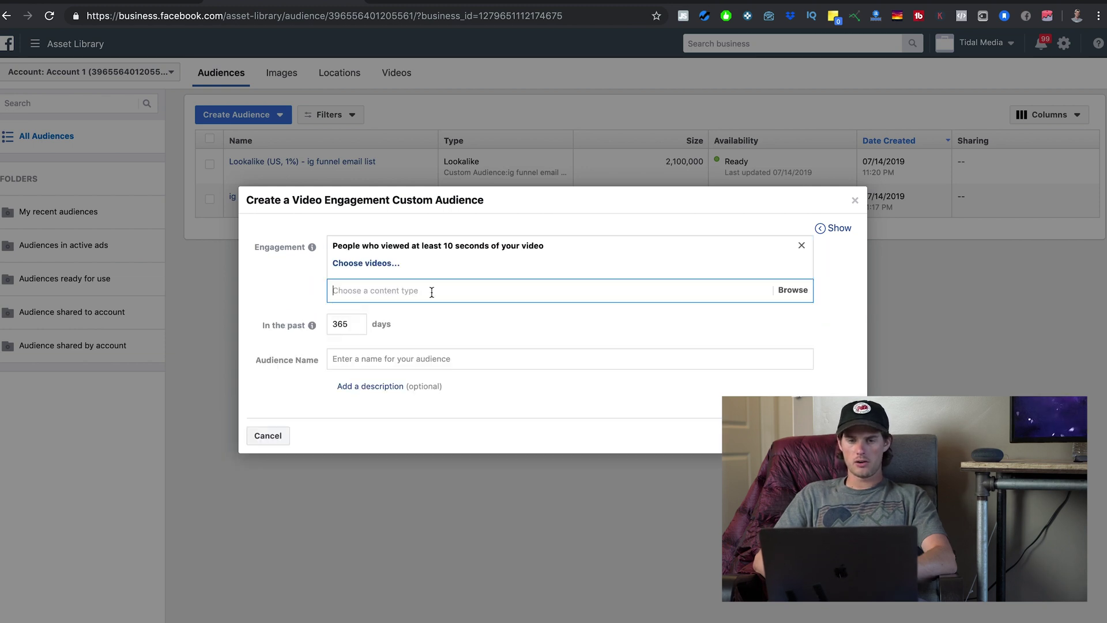